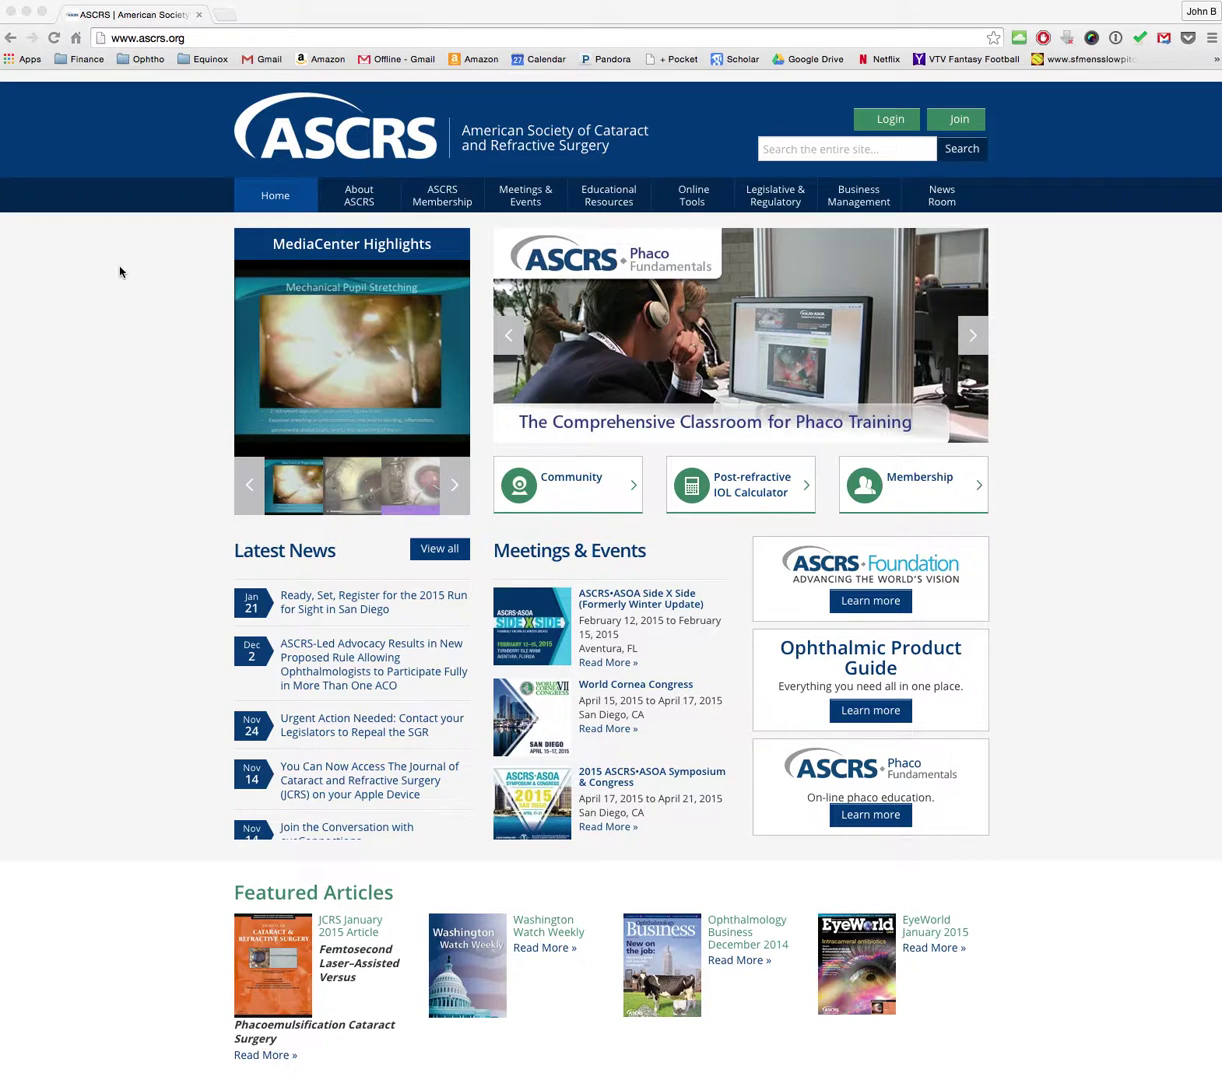
Step: Open the Toric Results Analyzer from Online Tools and accept its license agreement
left_click(694, 194)
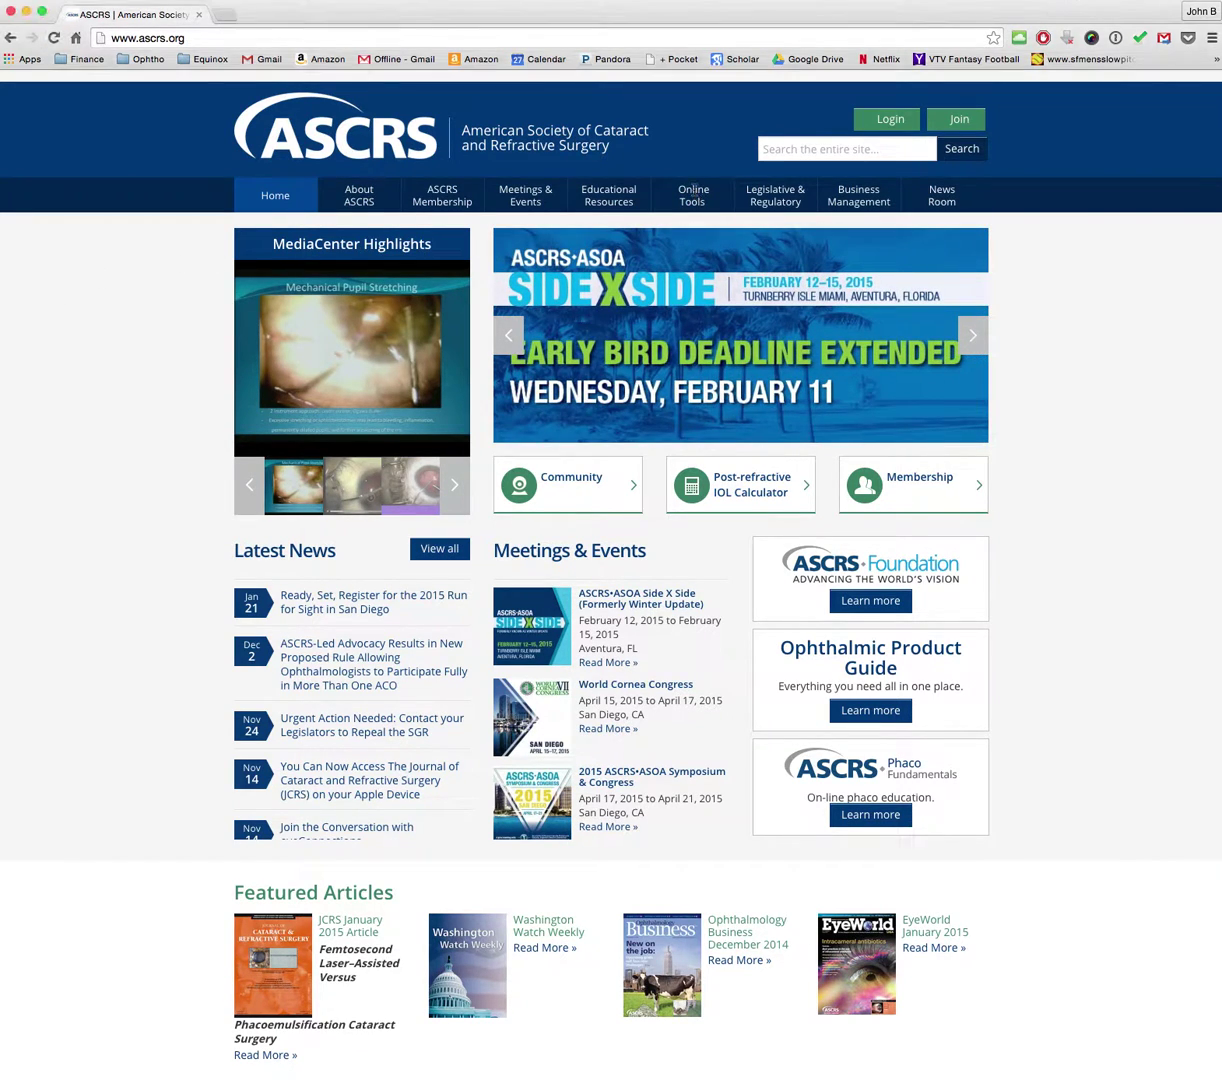
left_click(692, 448)
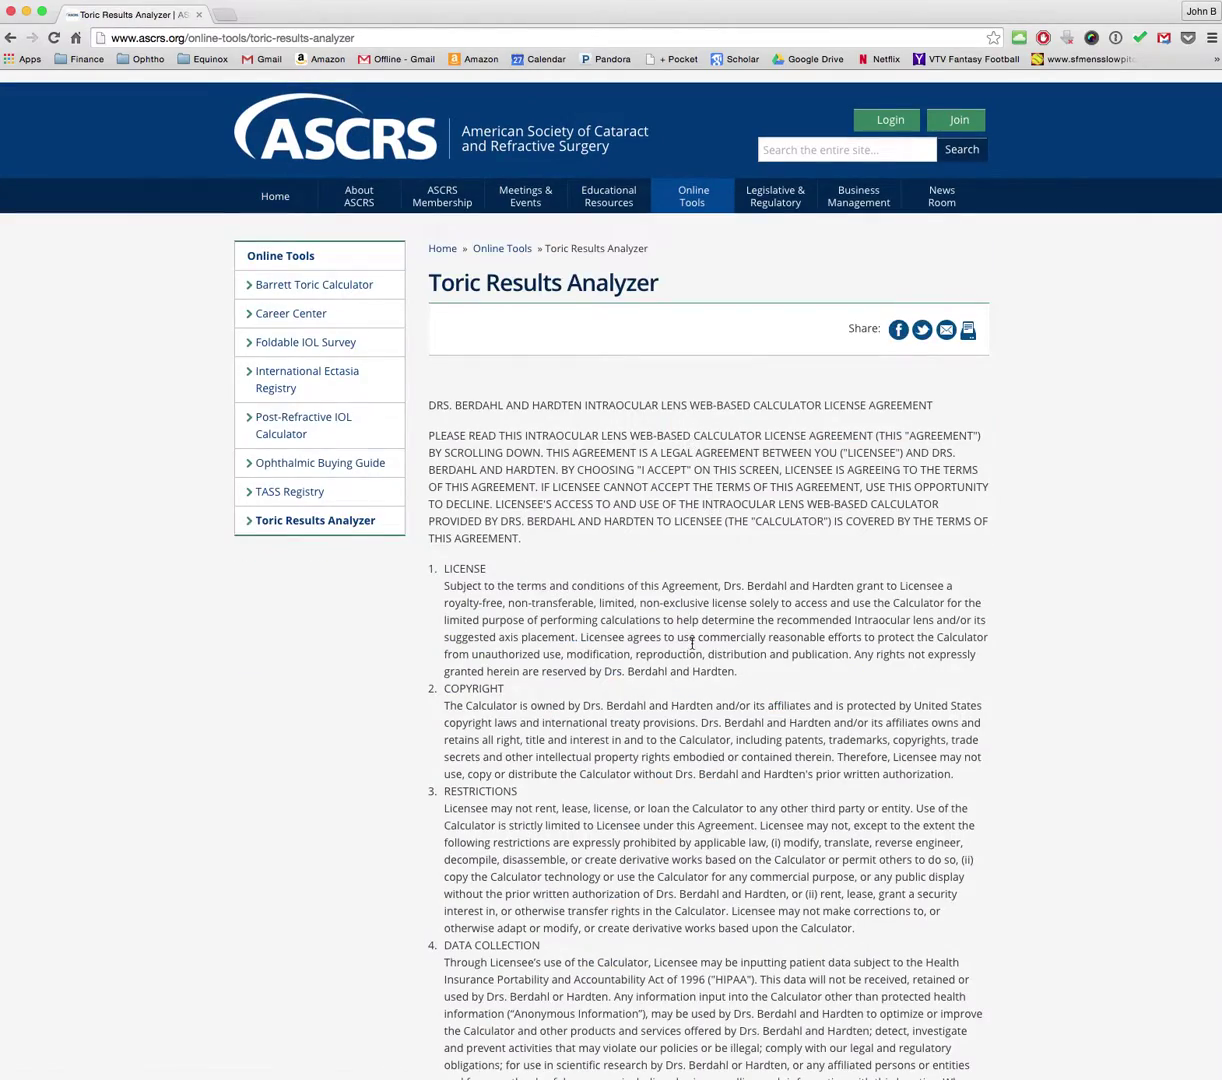
scroll(692, 643, "down", 20)
scroll(692, 643, "down", 3)
left_click(452, 685)
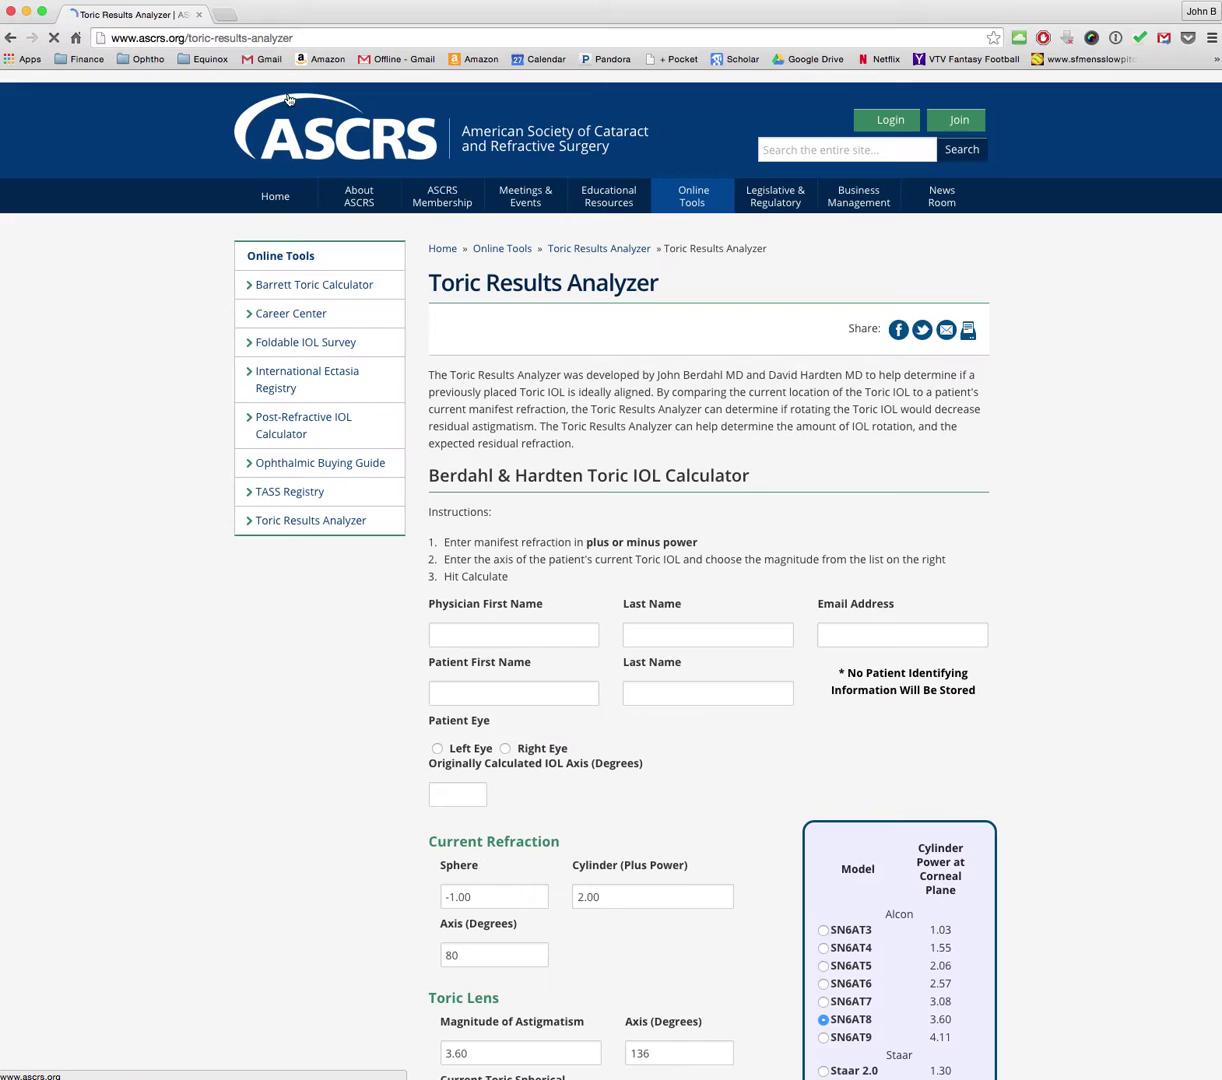
Step: Load astigmatismfix.com in a new Chrome tab, correcting the mistyped address
left_click(225, 14)
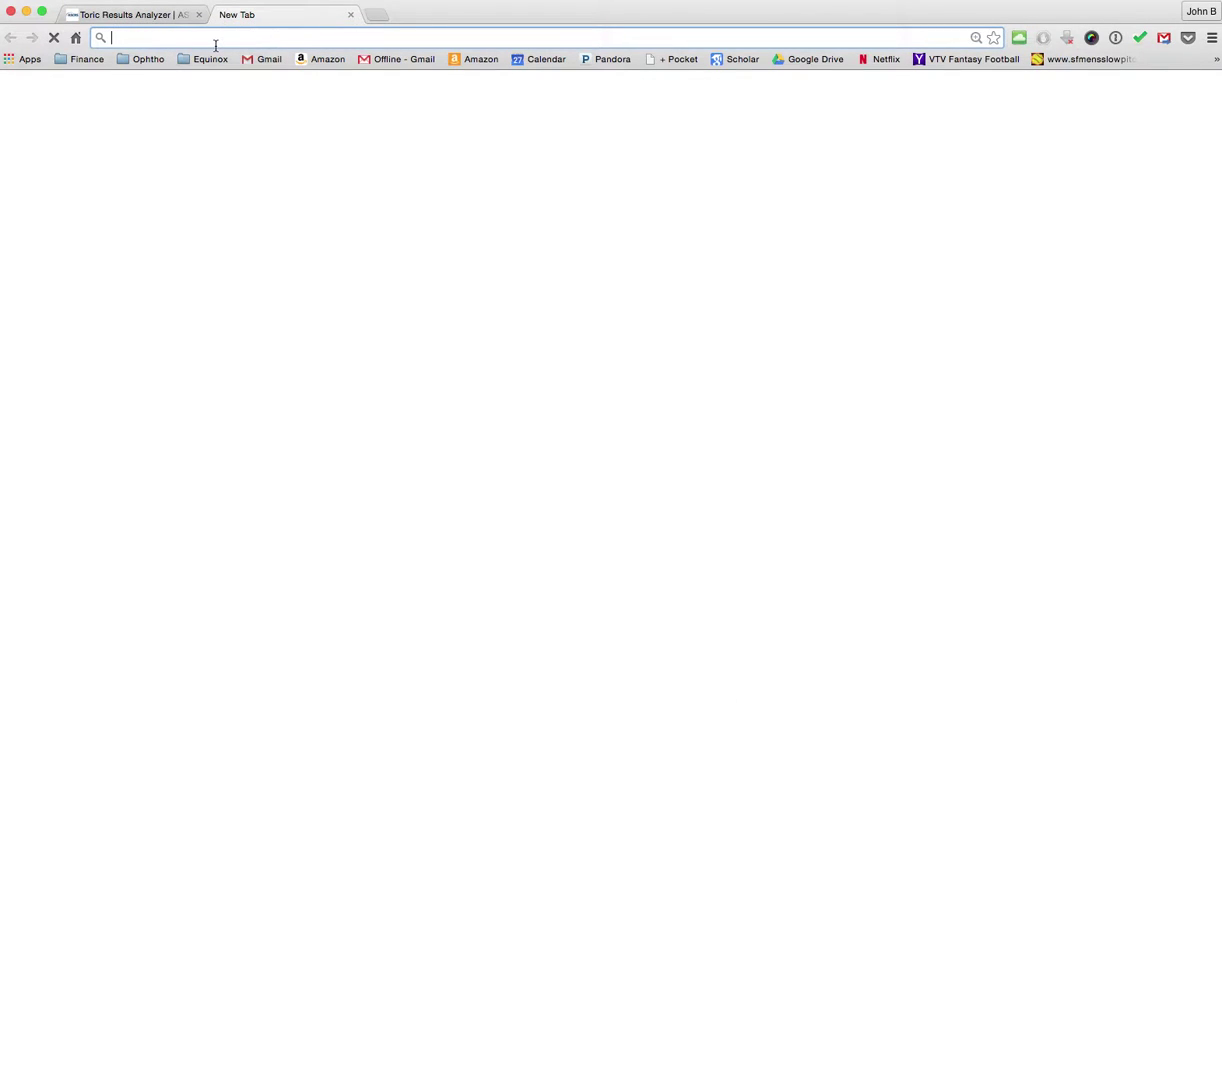
type("asti")
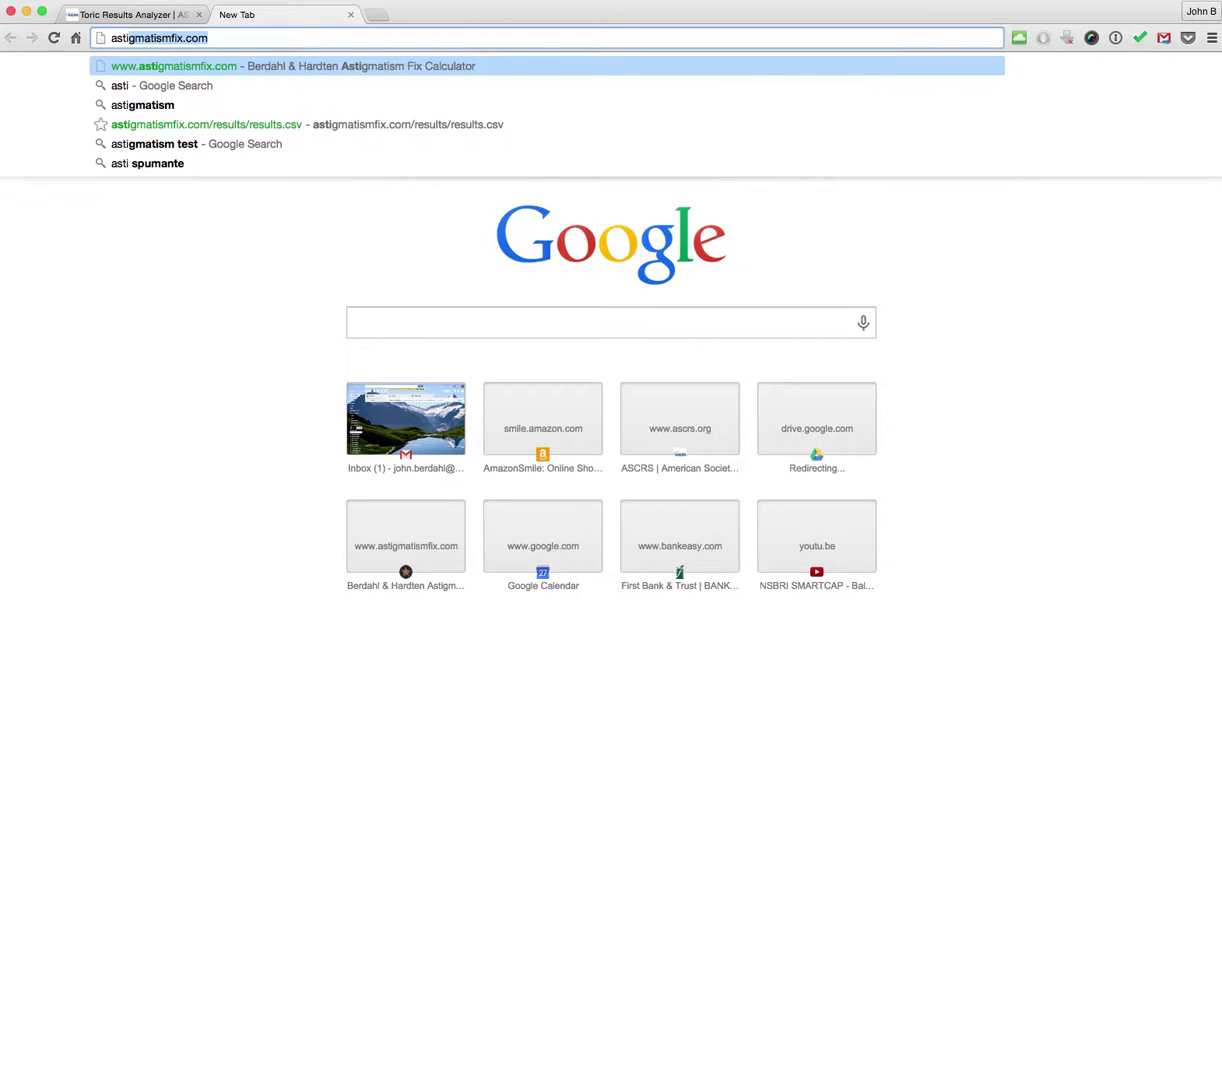
type("gmst")
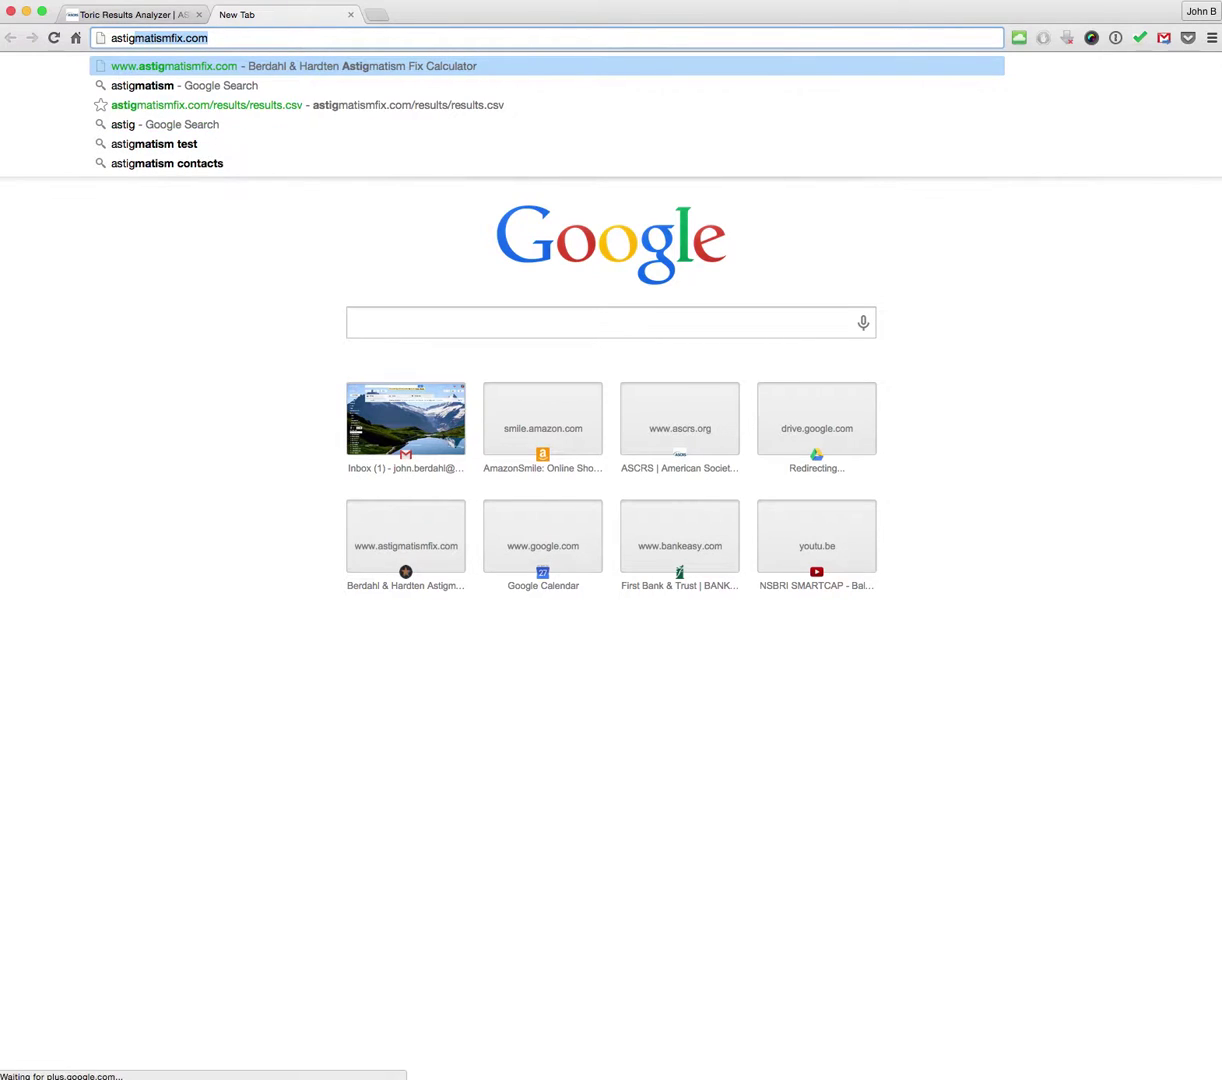
key("BackSpace")
key("BackSpace")
type("atis")
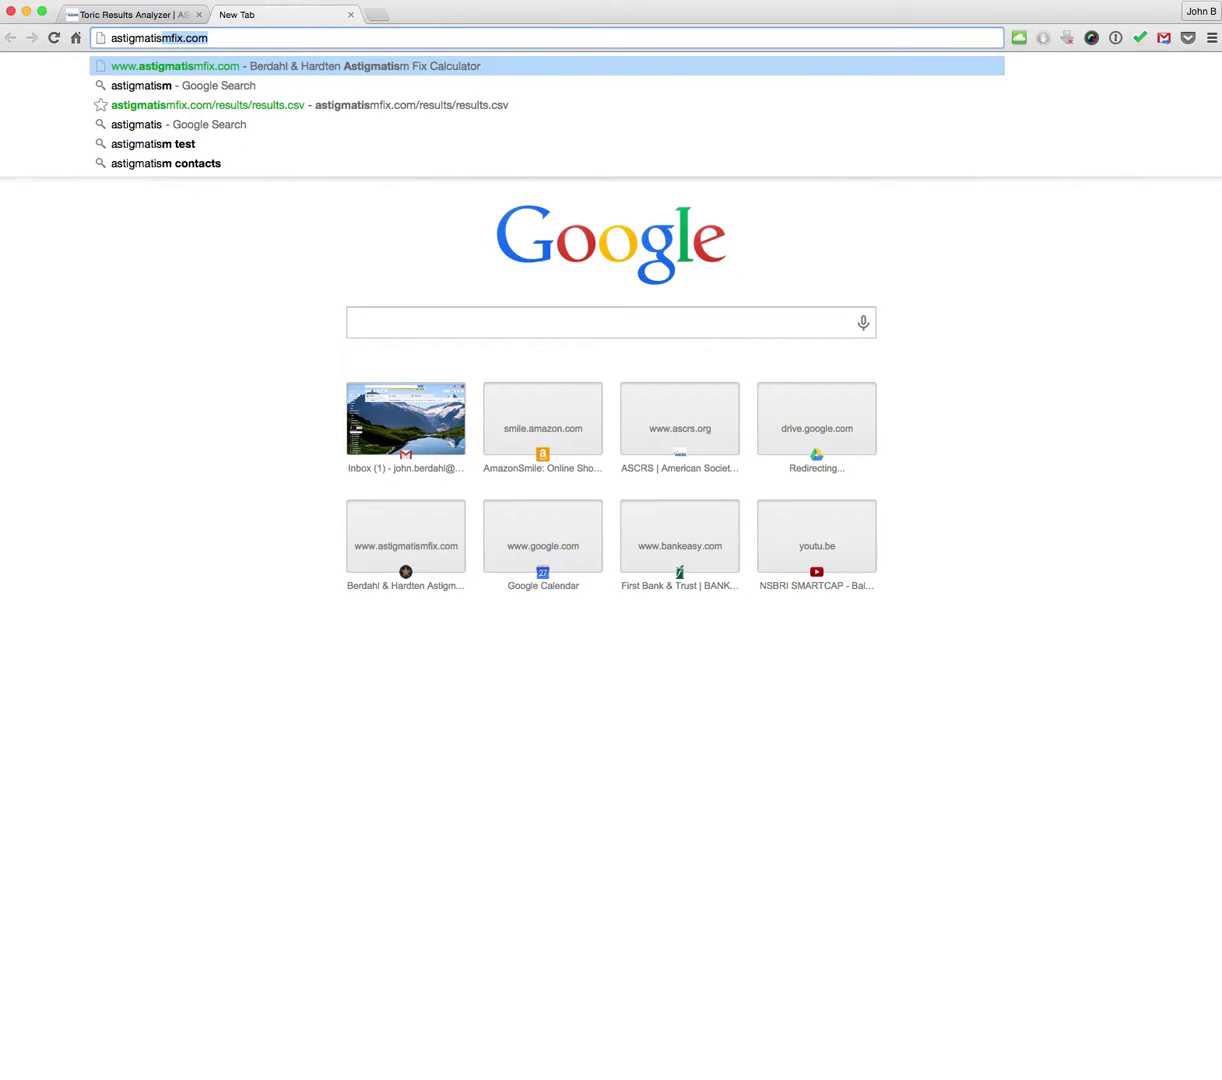
key("Return")
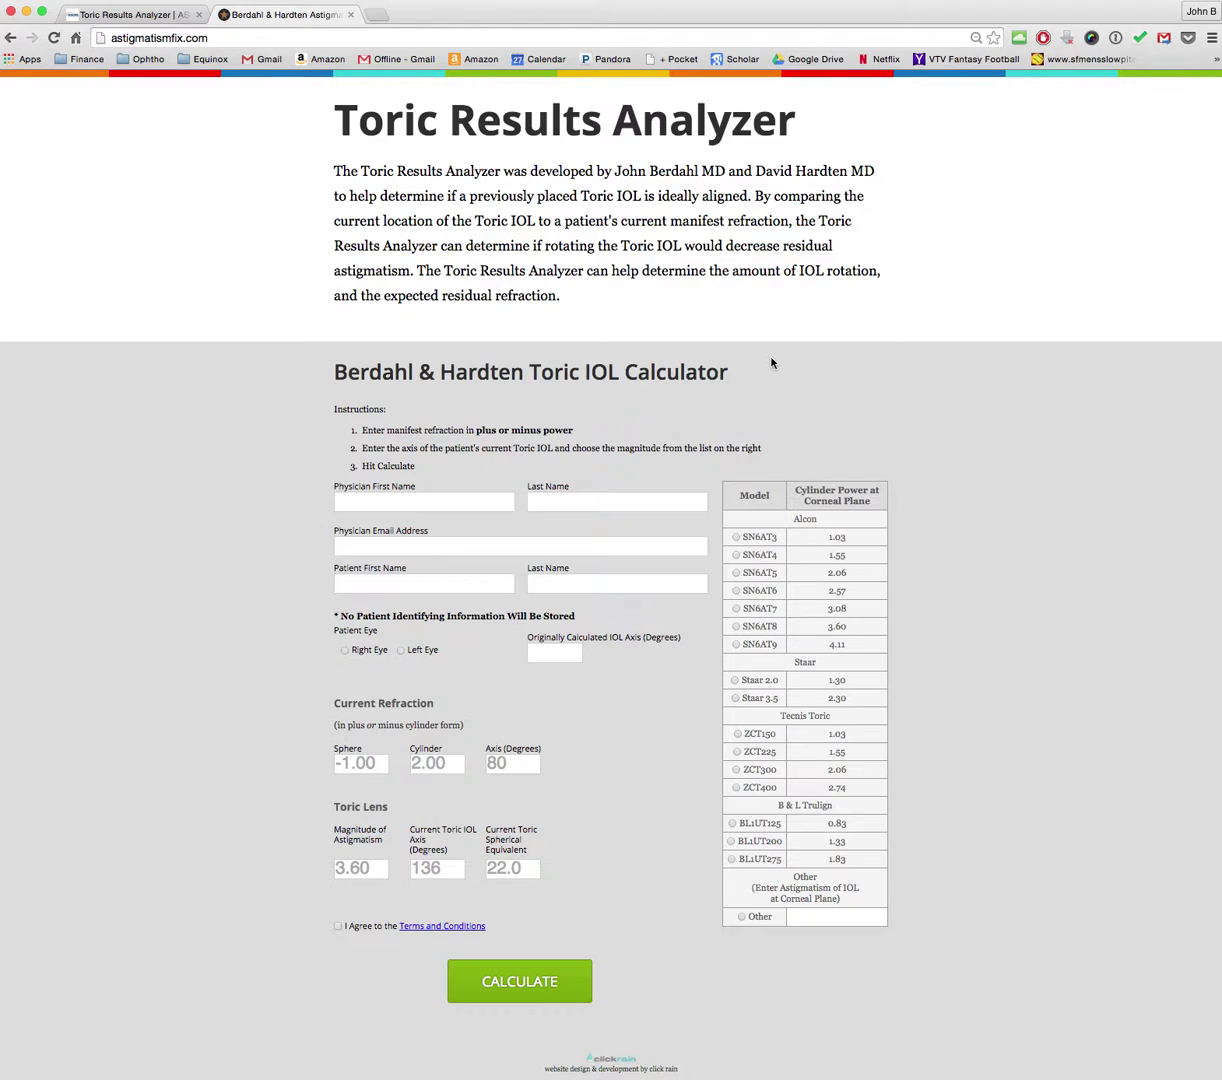
Step: Enter the physician's first and last name and the saved e-mail address
left_click(413, 499)
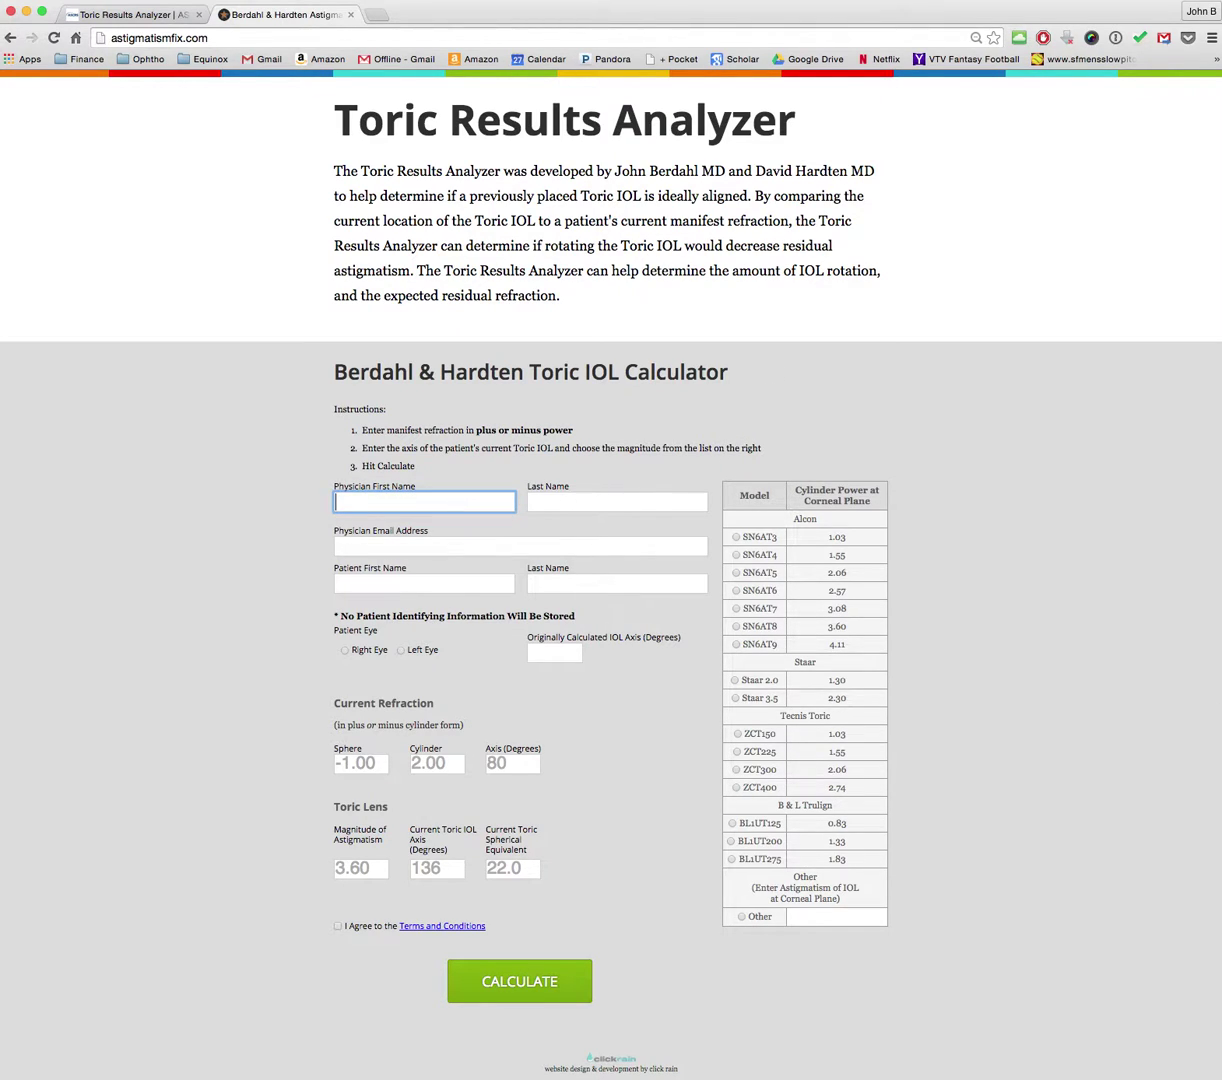
type("John")
key("Tab")
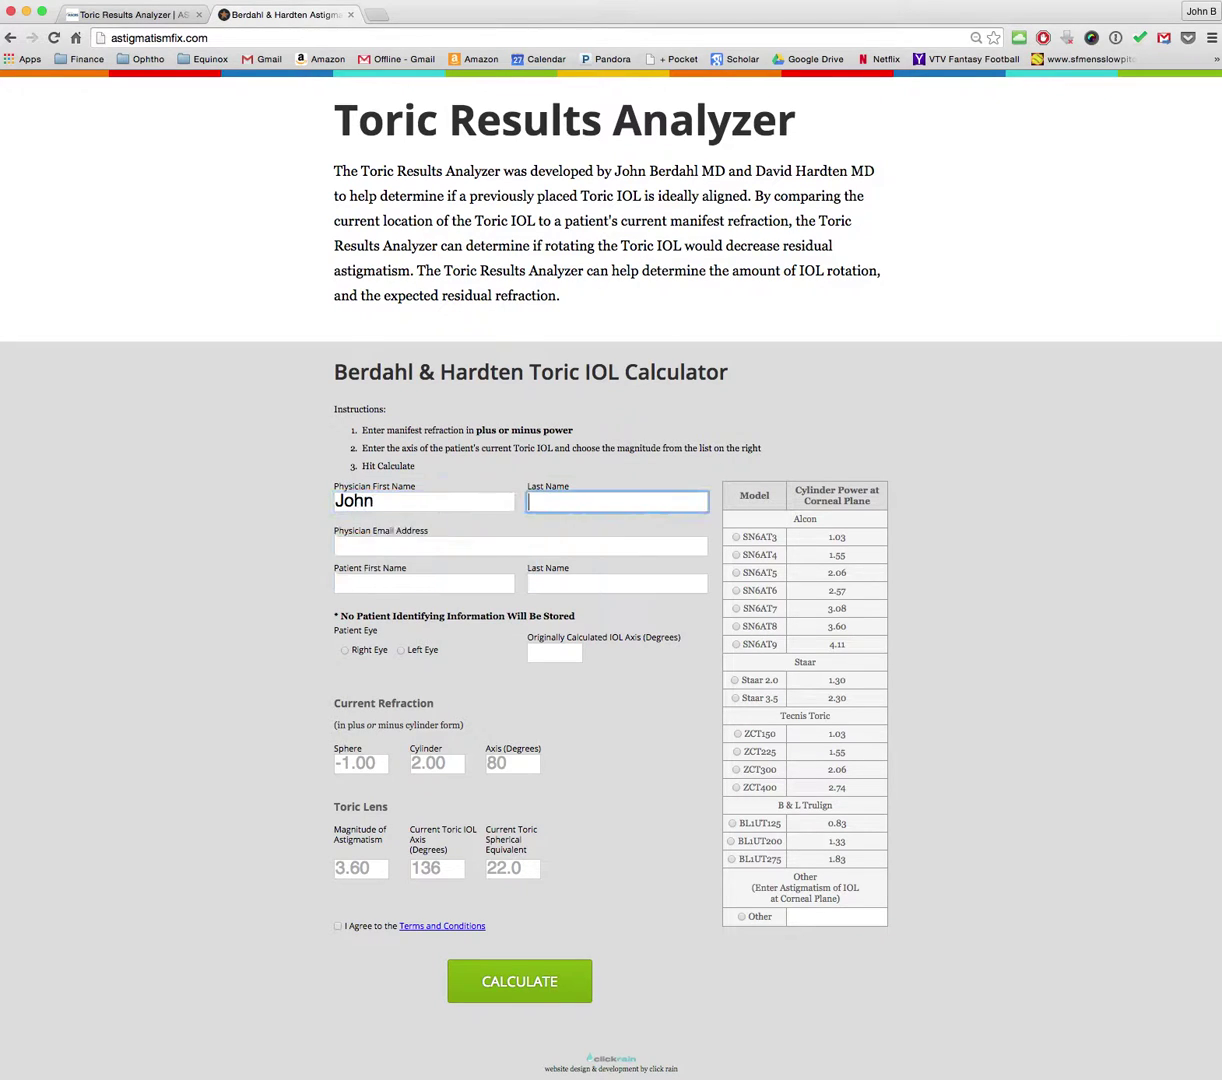
type("Berdahl")
key("Tab")
type("joh")
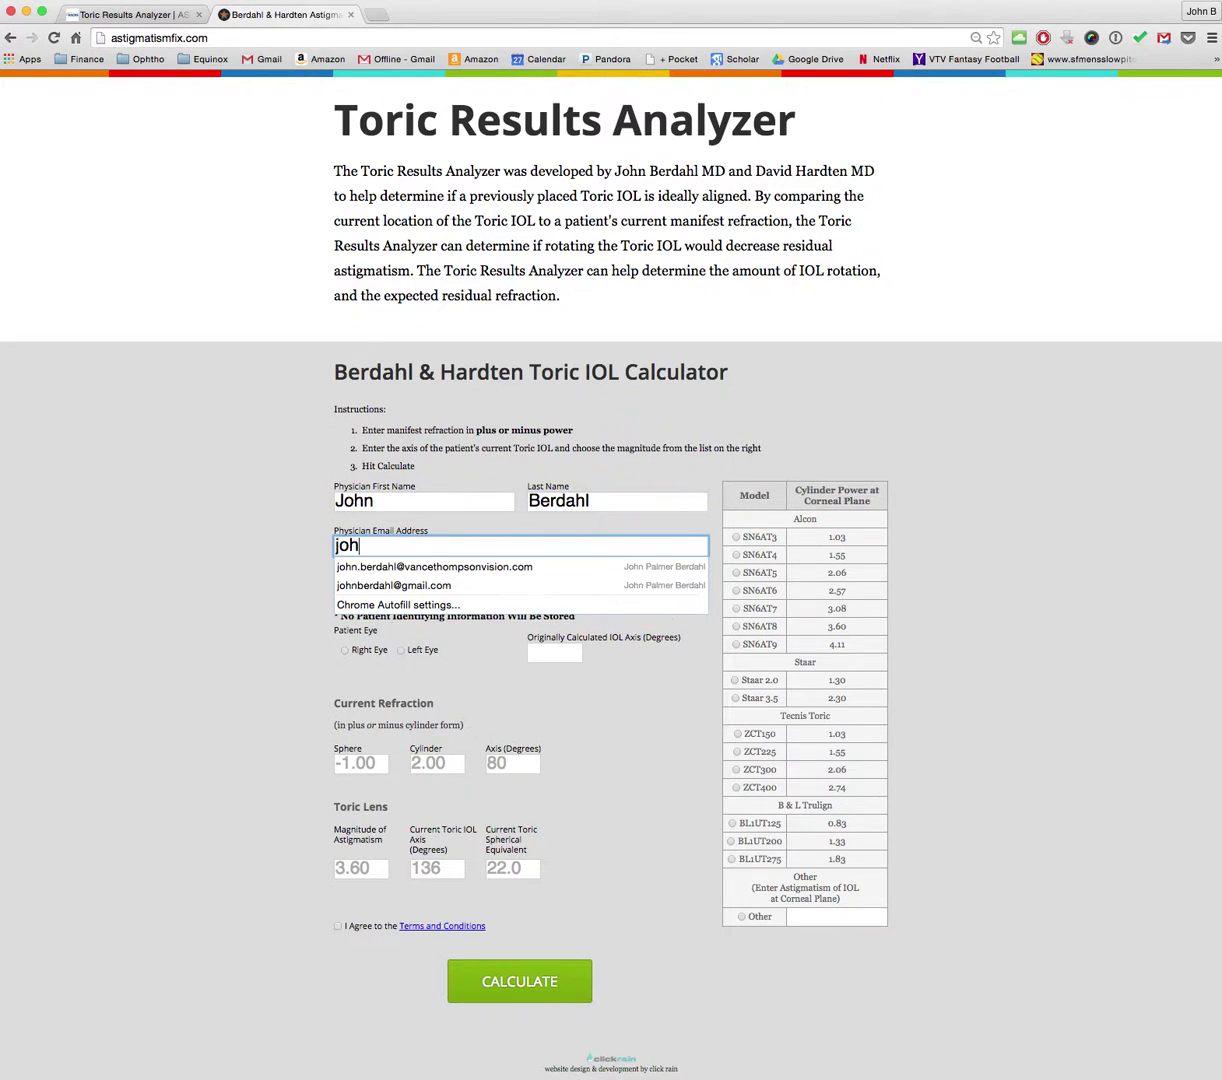
type("n")
left_click(347, 582)
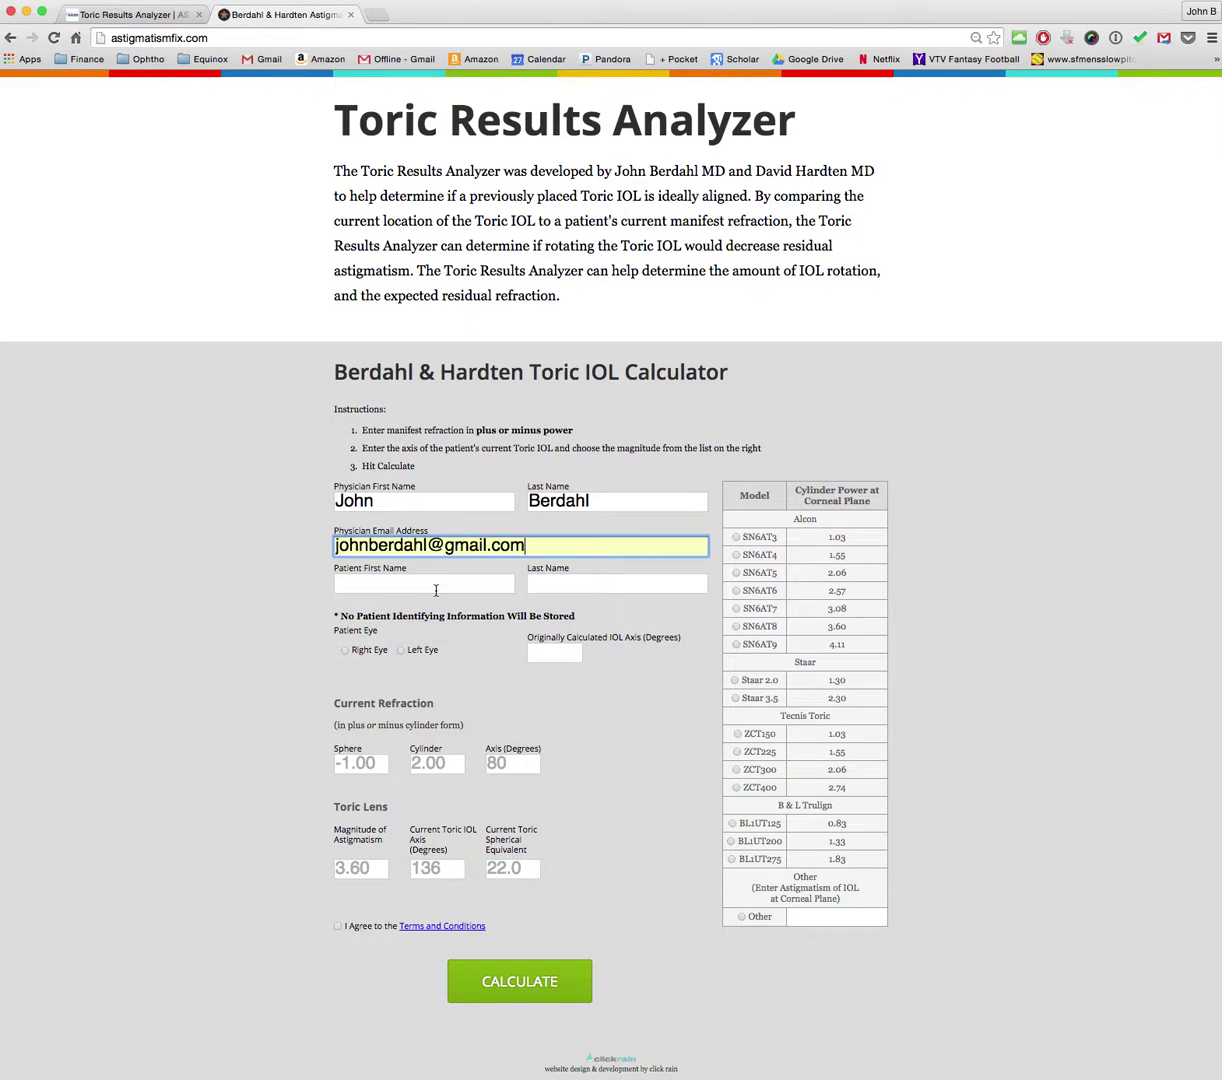
Step: Enter the patient's name, mark the right eye, and set the original IOL axis to 120
left_click(361, 581)
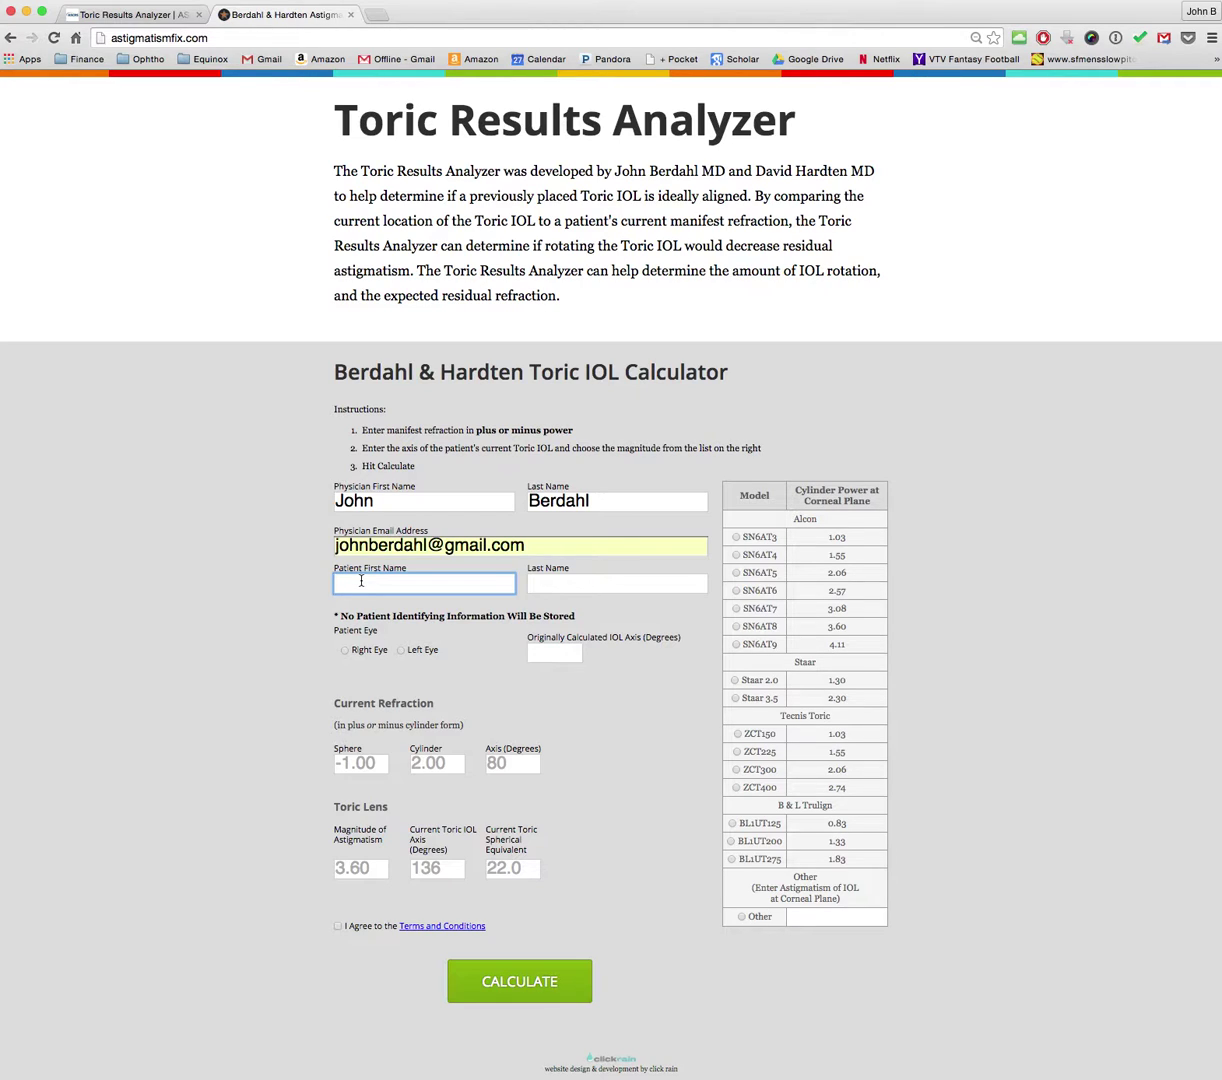
key("Tab")
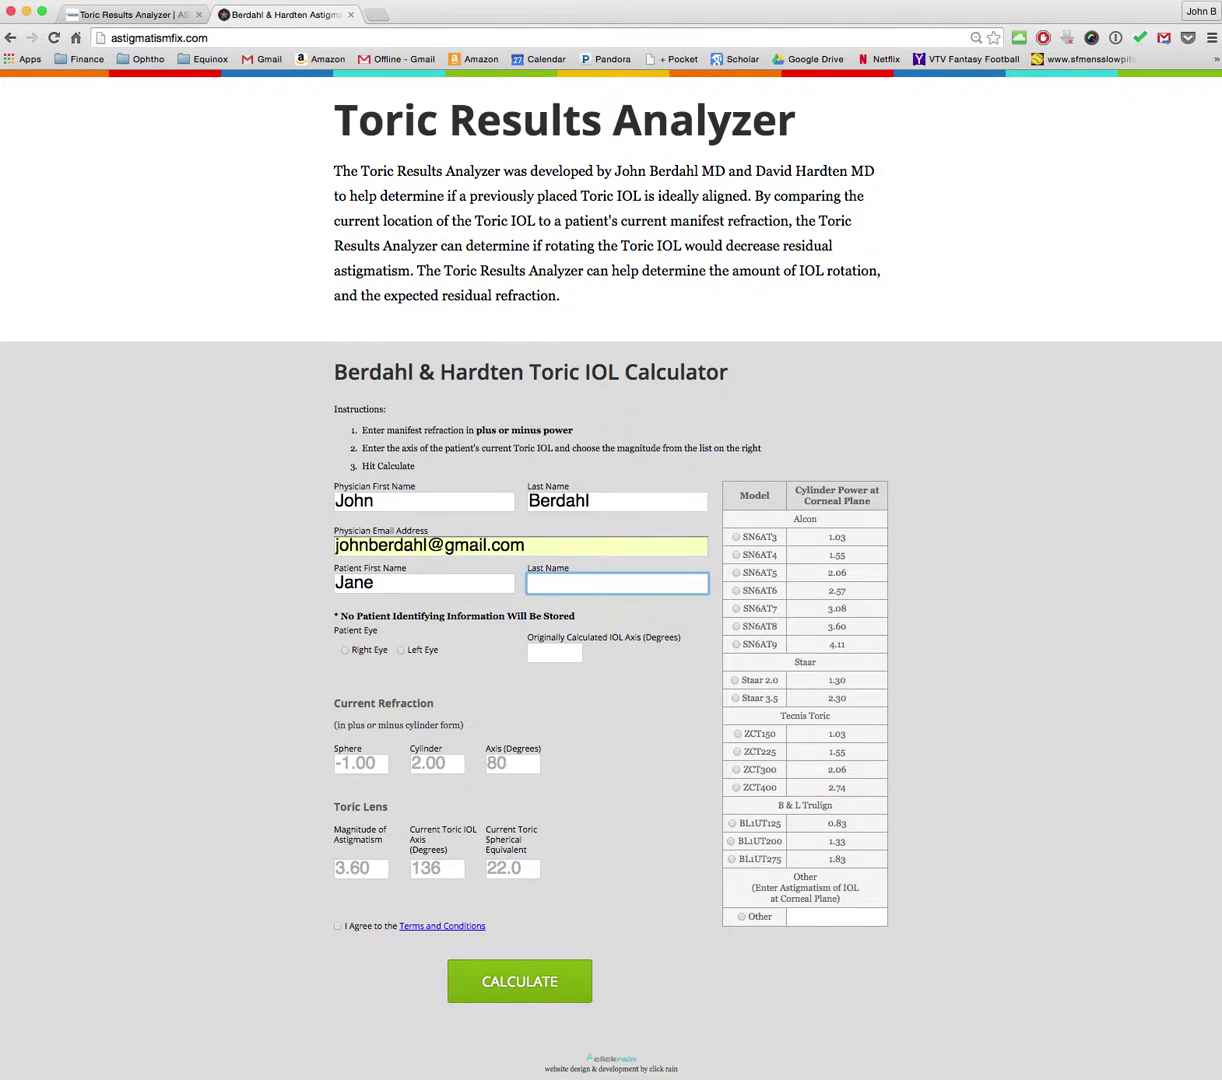
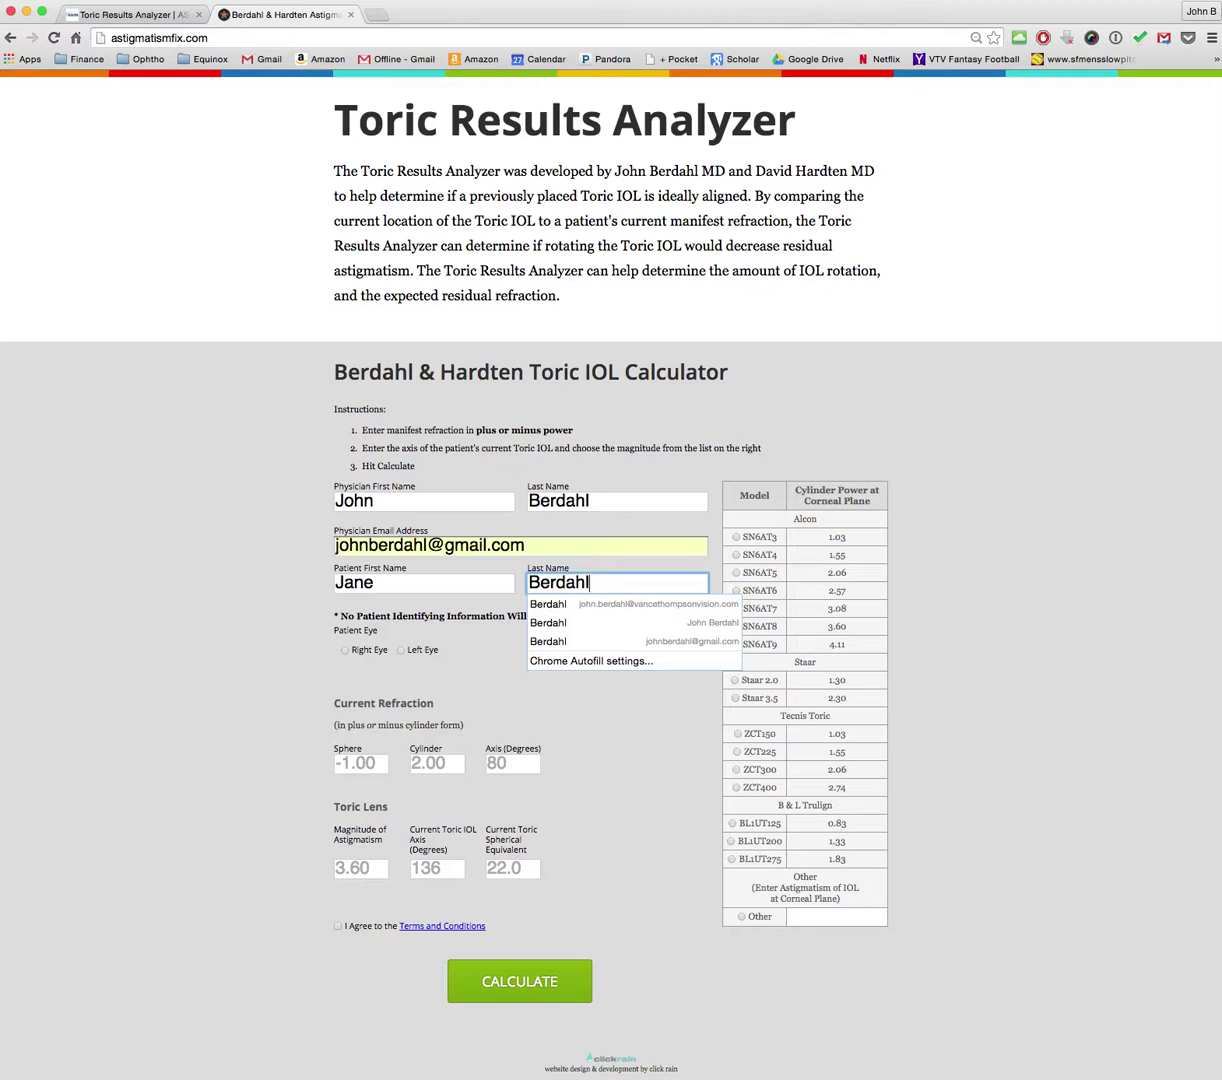
left_click(322, 636)
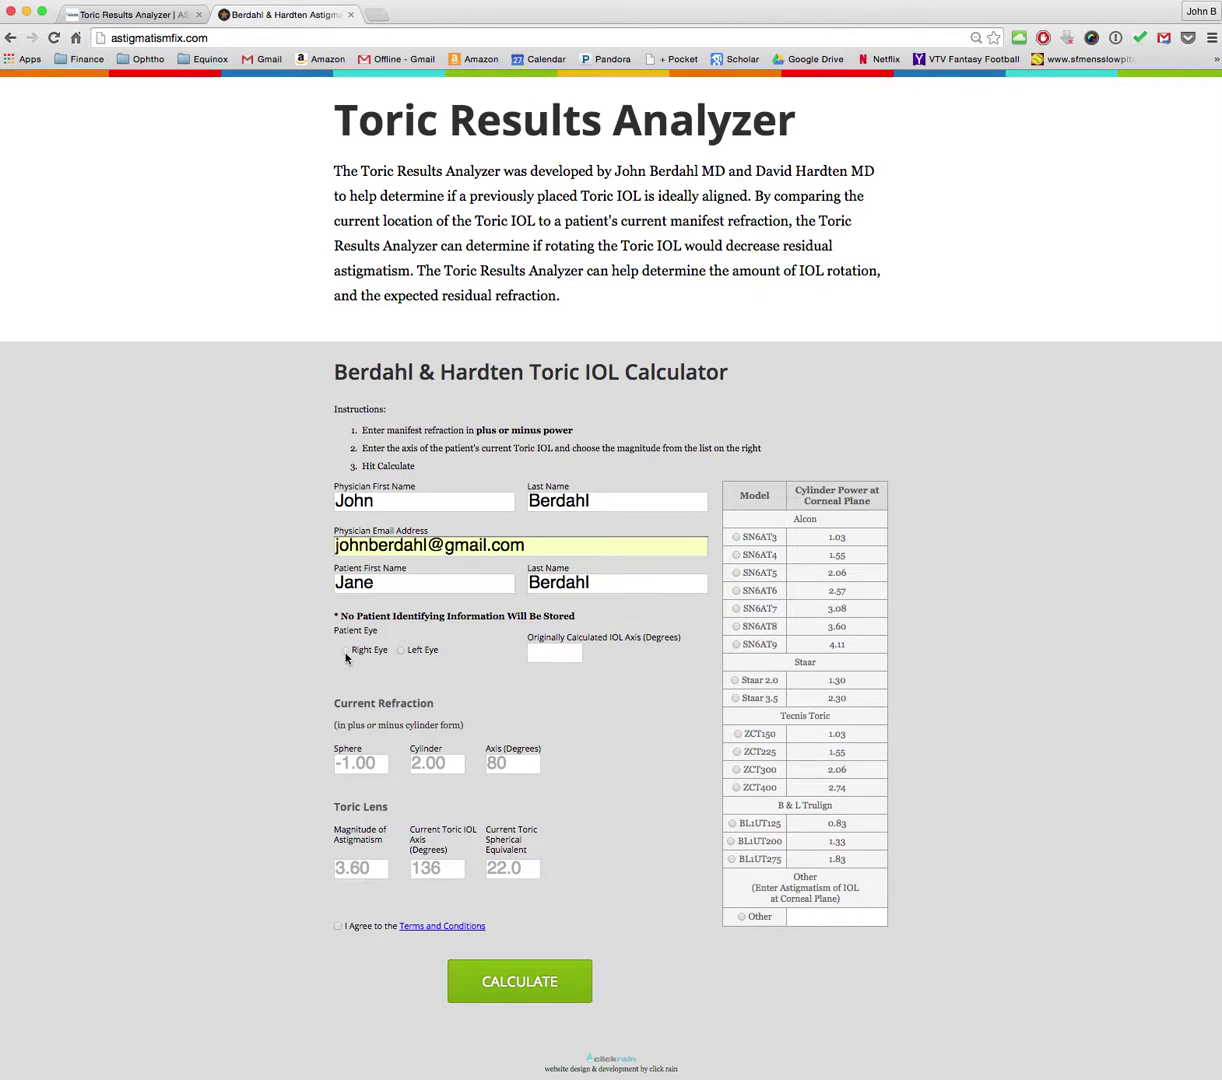
left_click(345, 651)
left_click(552, 653)
type("120")
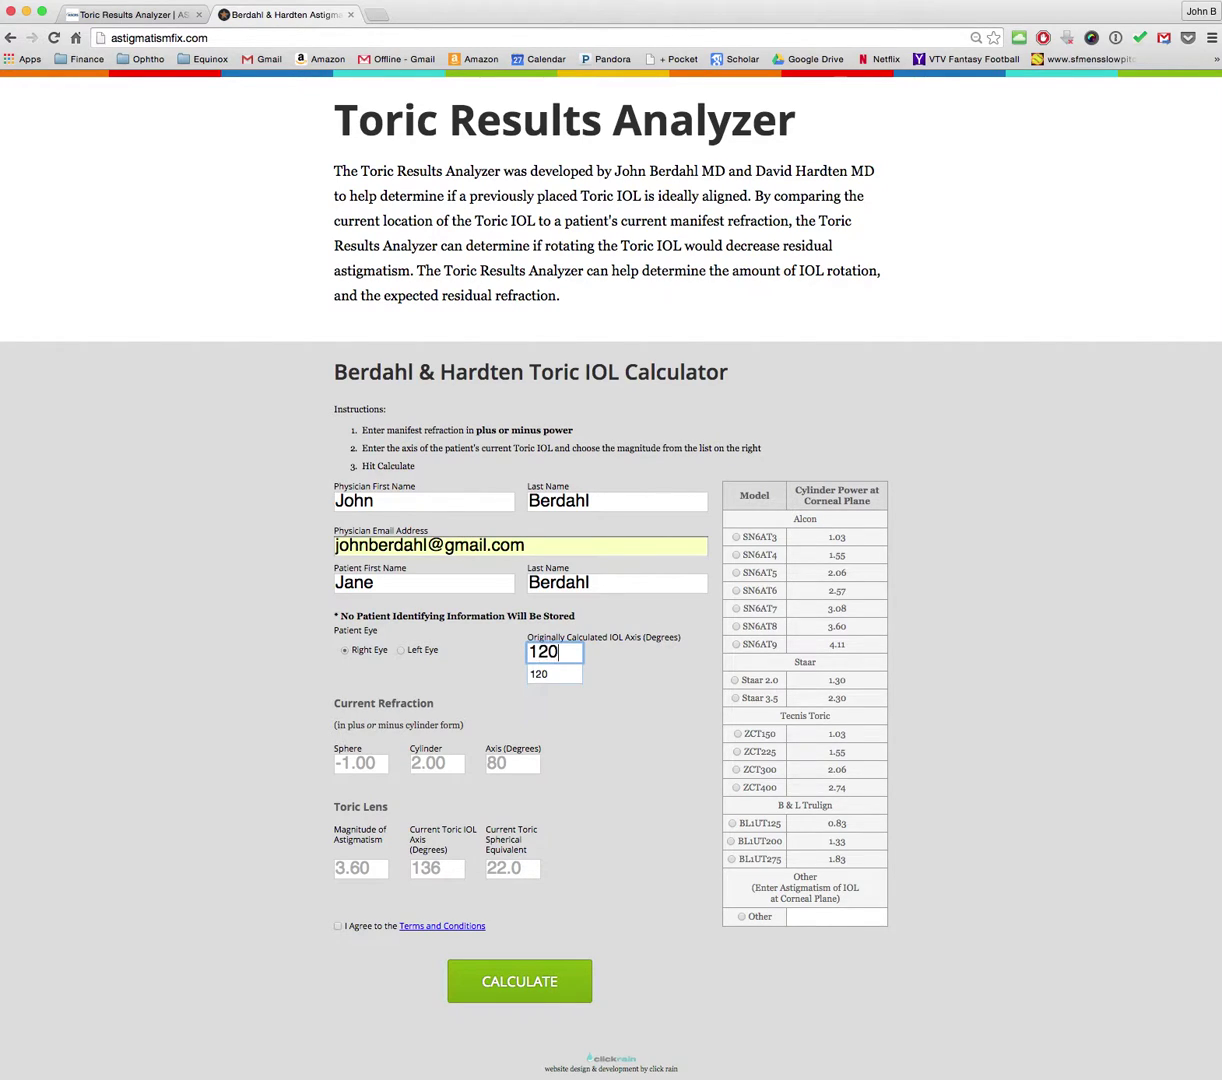
Step: Enter refraction -1.00 sphere, 2.00 cylinder, axis 80, and choose Other as the lens model
left_click(360, 763)
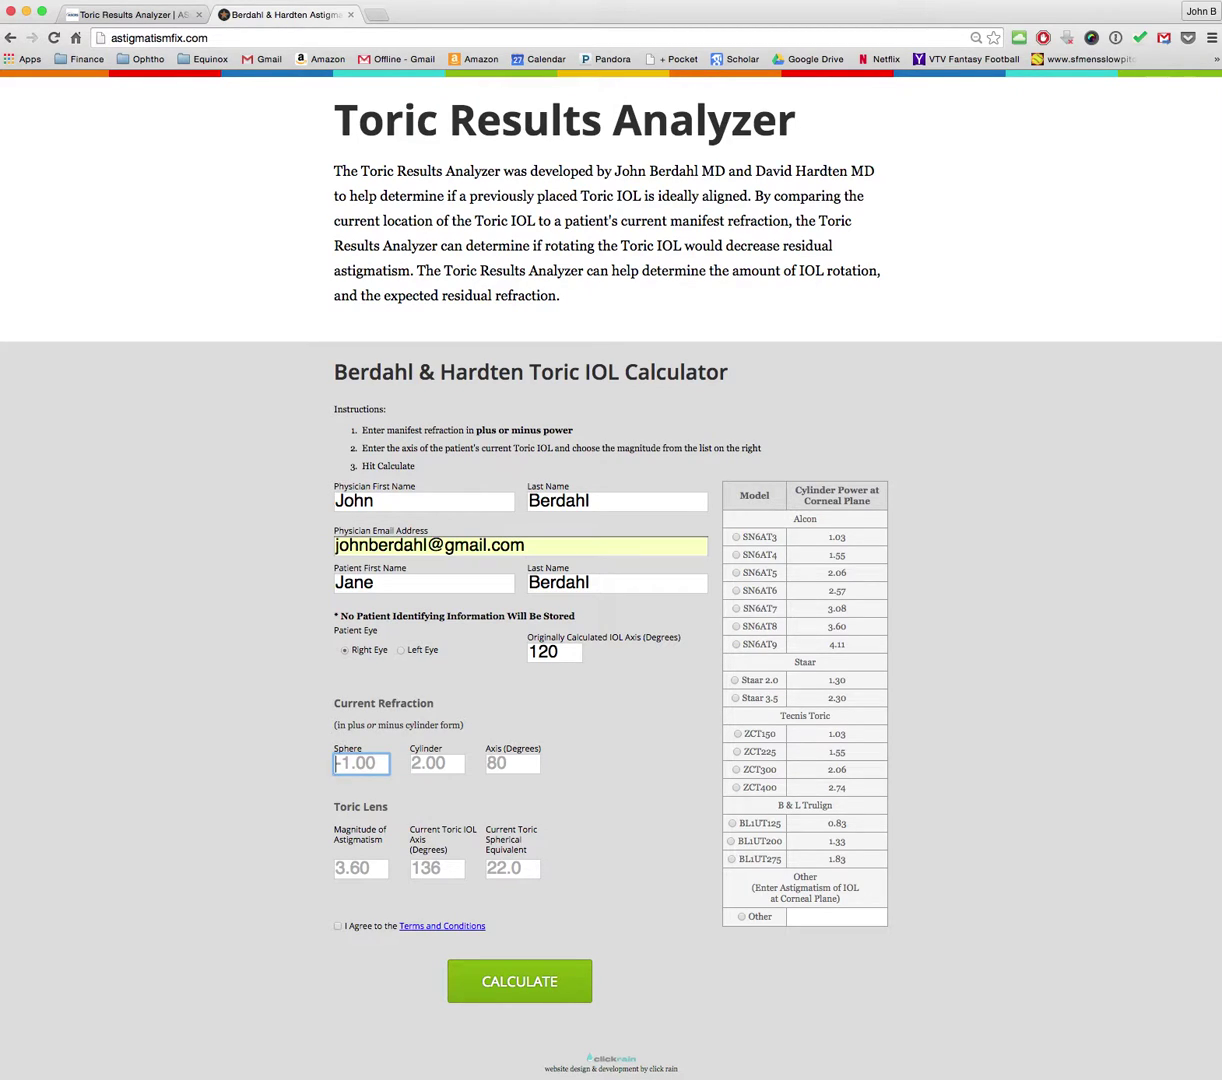
type("-1.00")
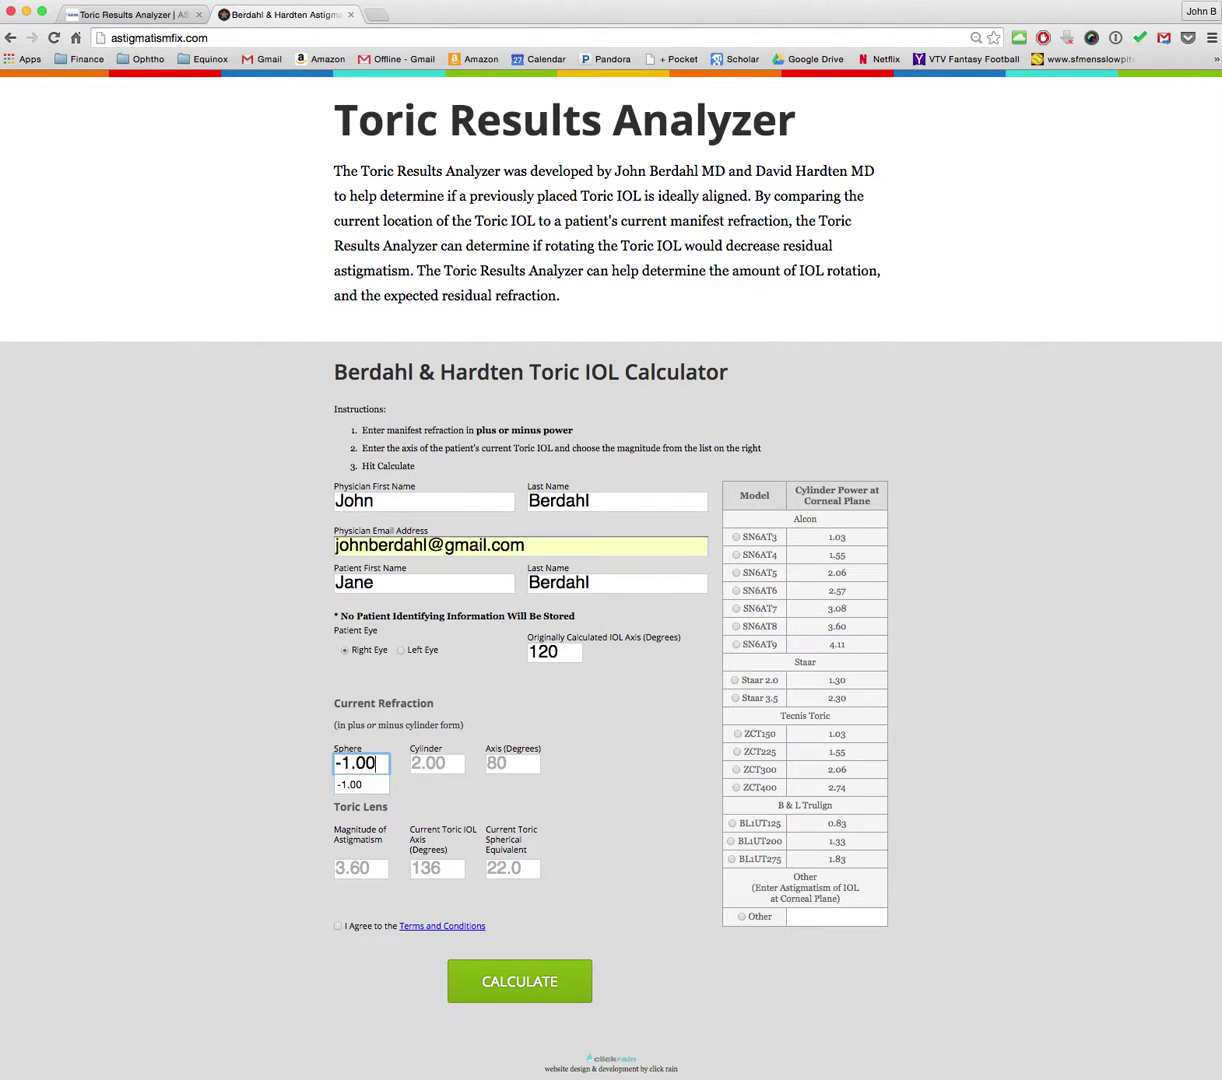
key("Tab")
type("2.00")
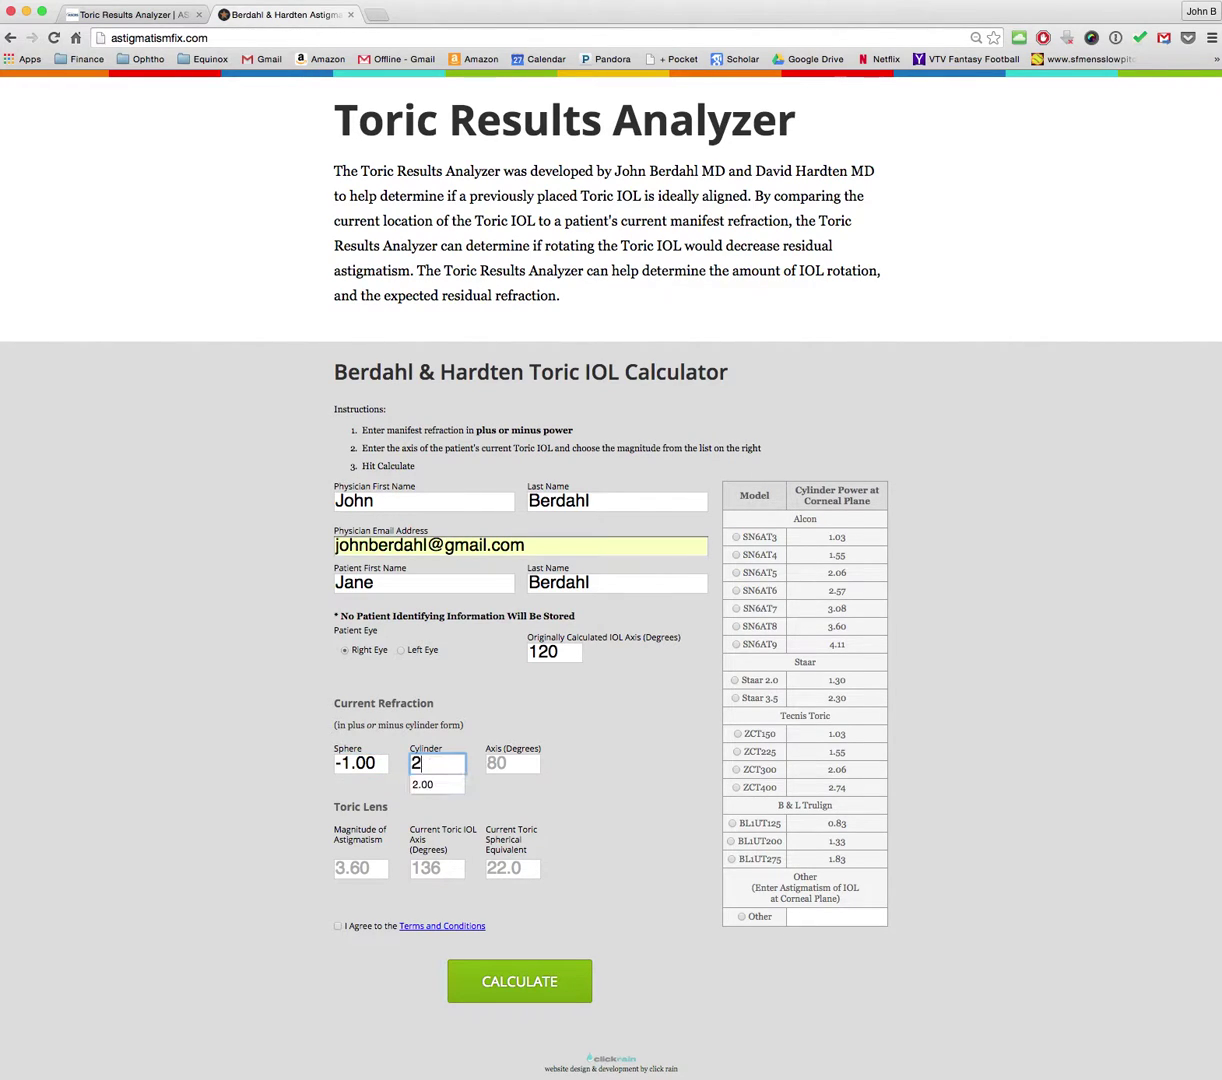
key("Tab")
type("80")
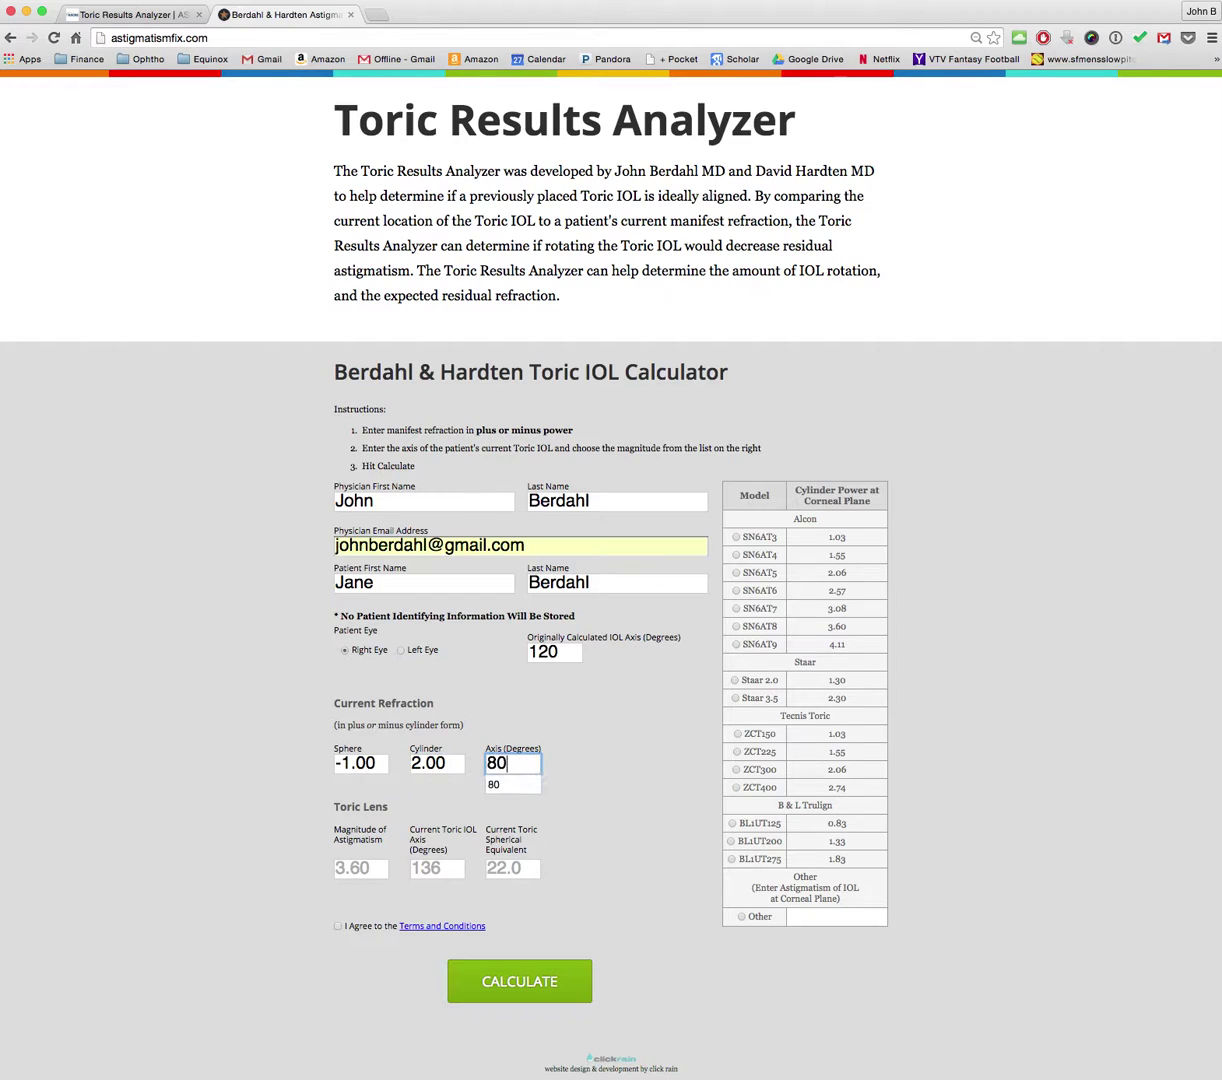
key("Tab")
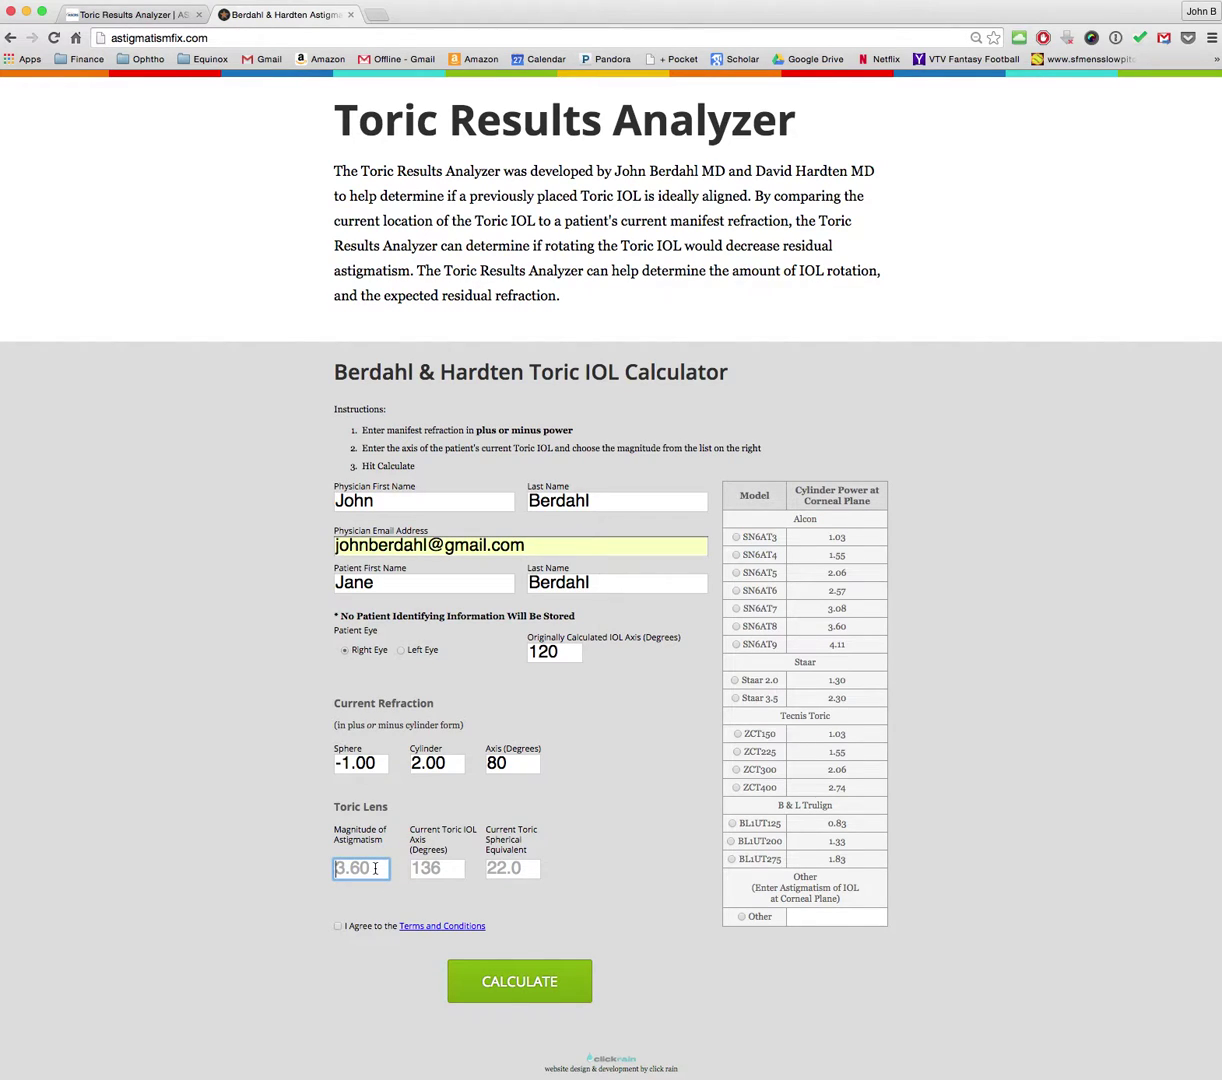
left_click(340, 869)
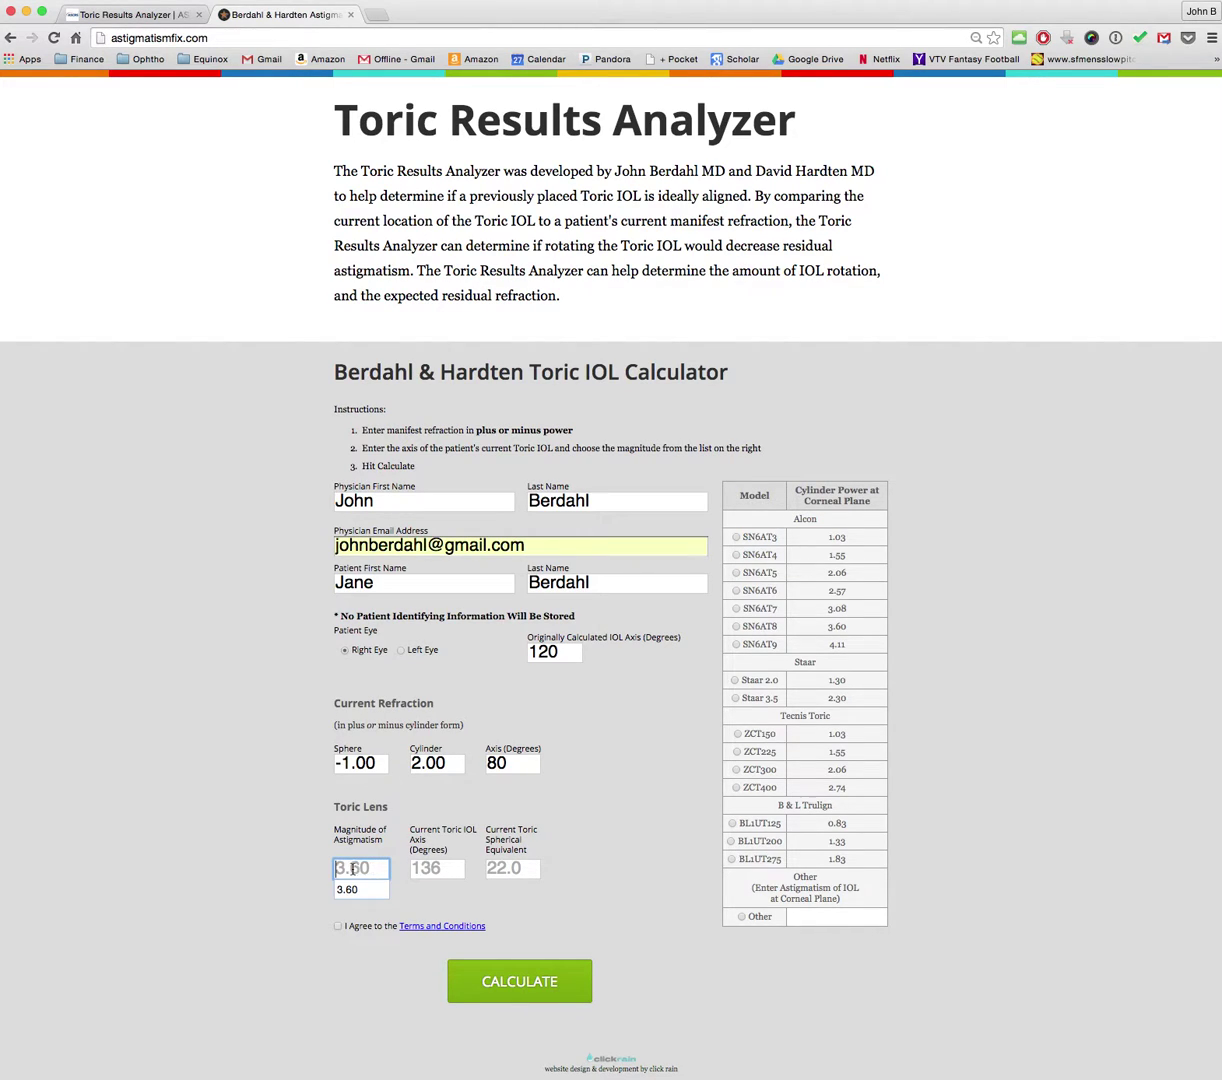
left_click(810, 918)
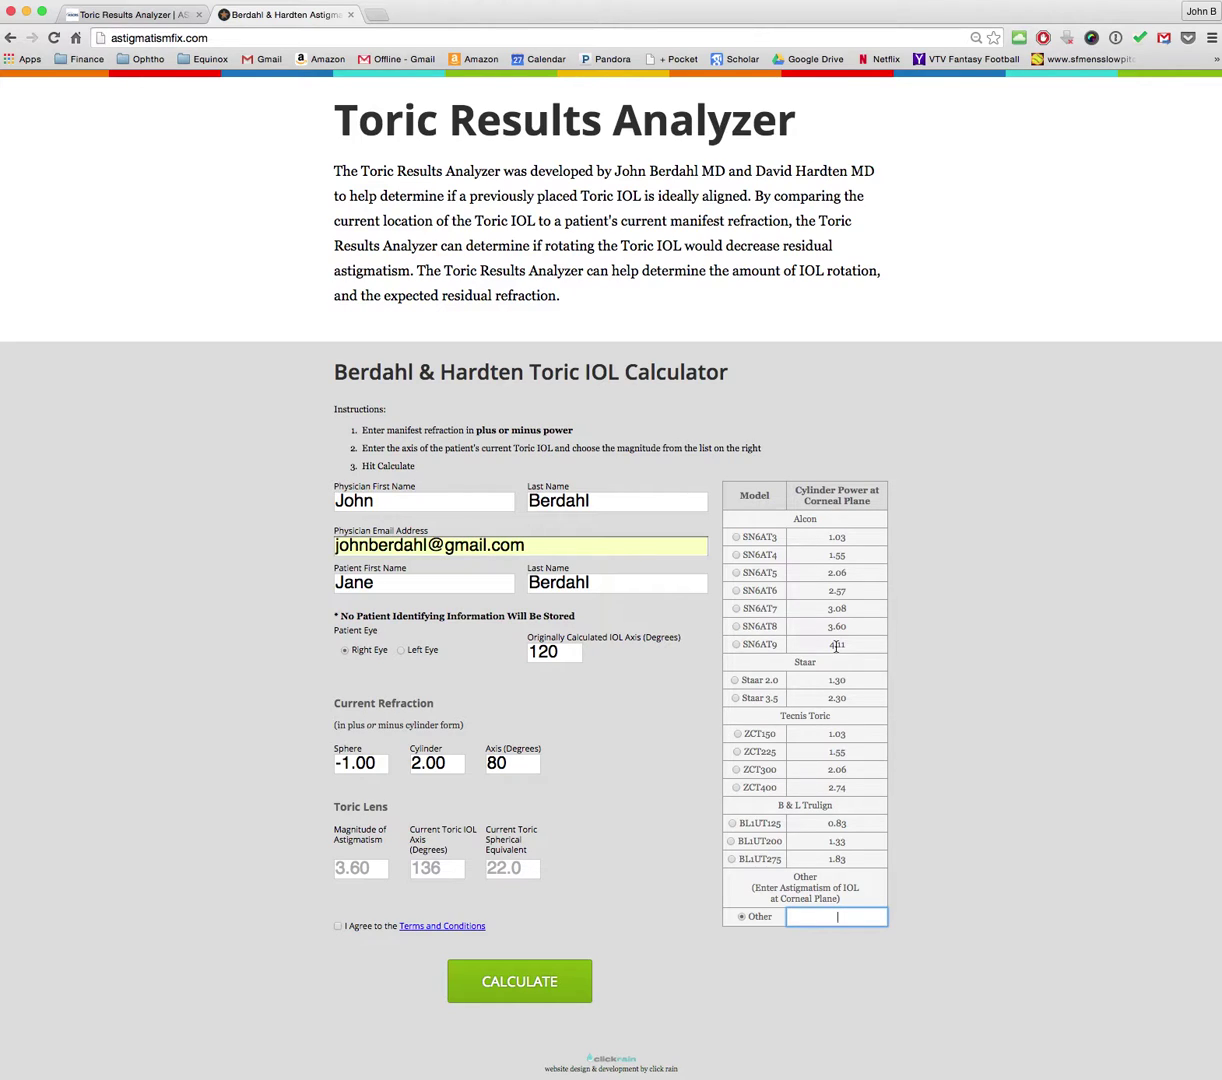
Step: Choose the SN6AT9 (4.11) lens, current axis 136, spherical equivalent 22.0, and accept the terms
left_click(737, 646)
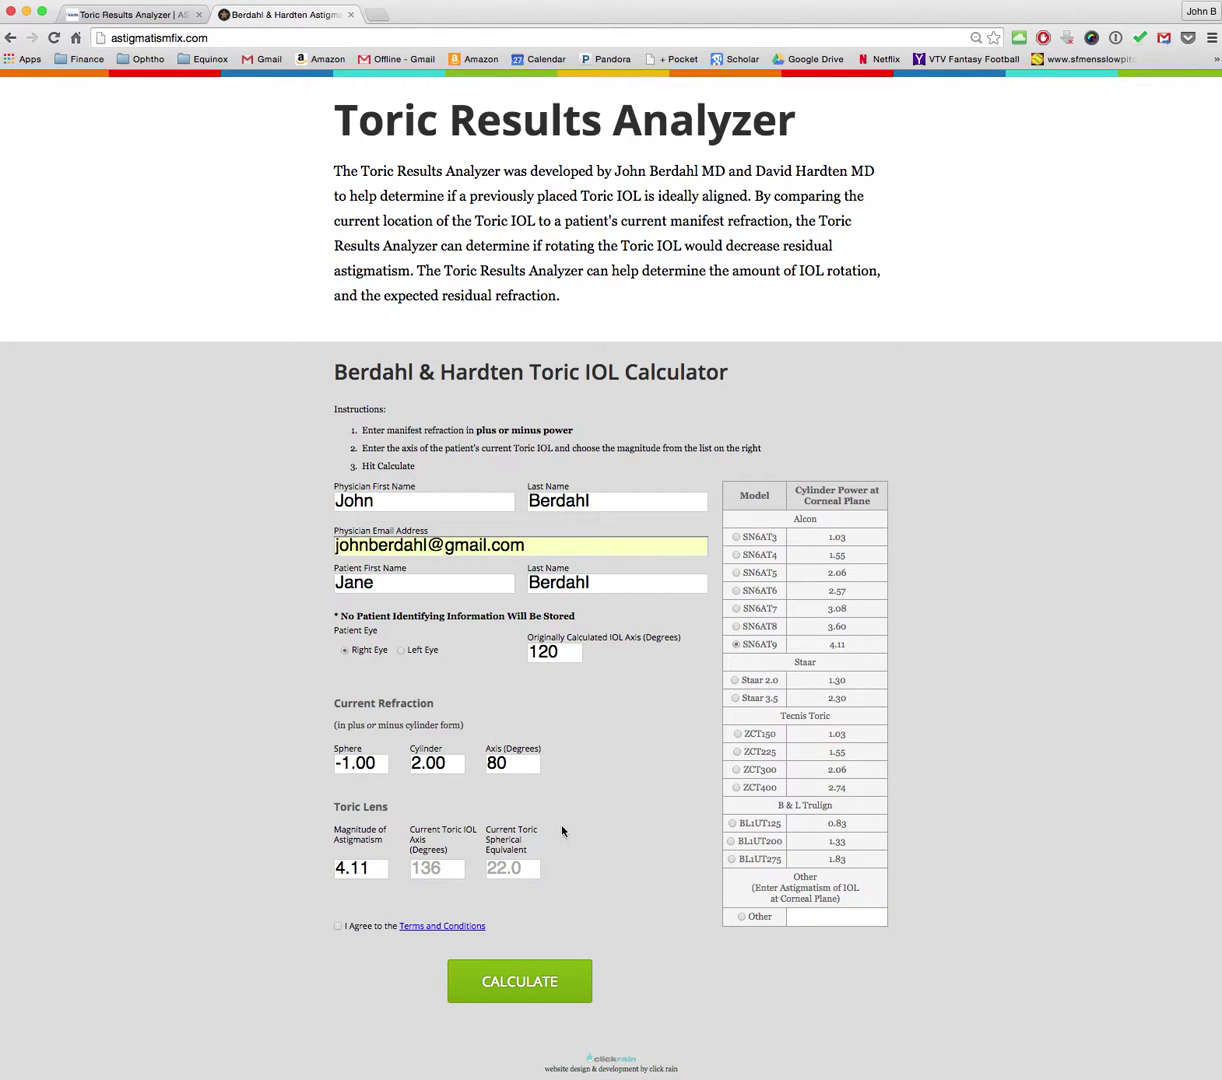
left_click(431, 868)
type("136")
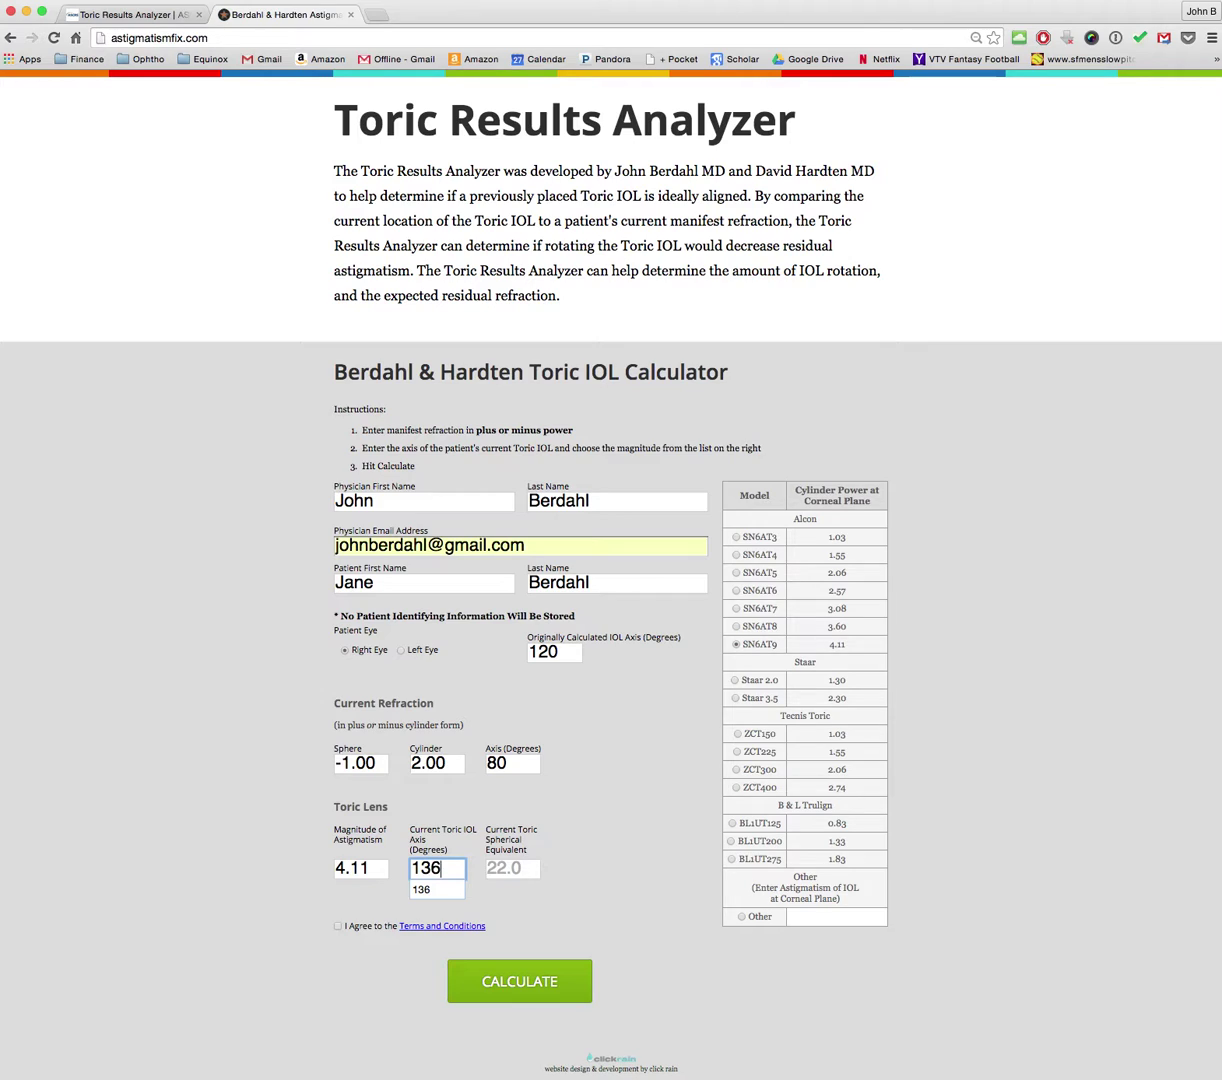
left_click(512, 868)
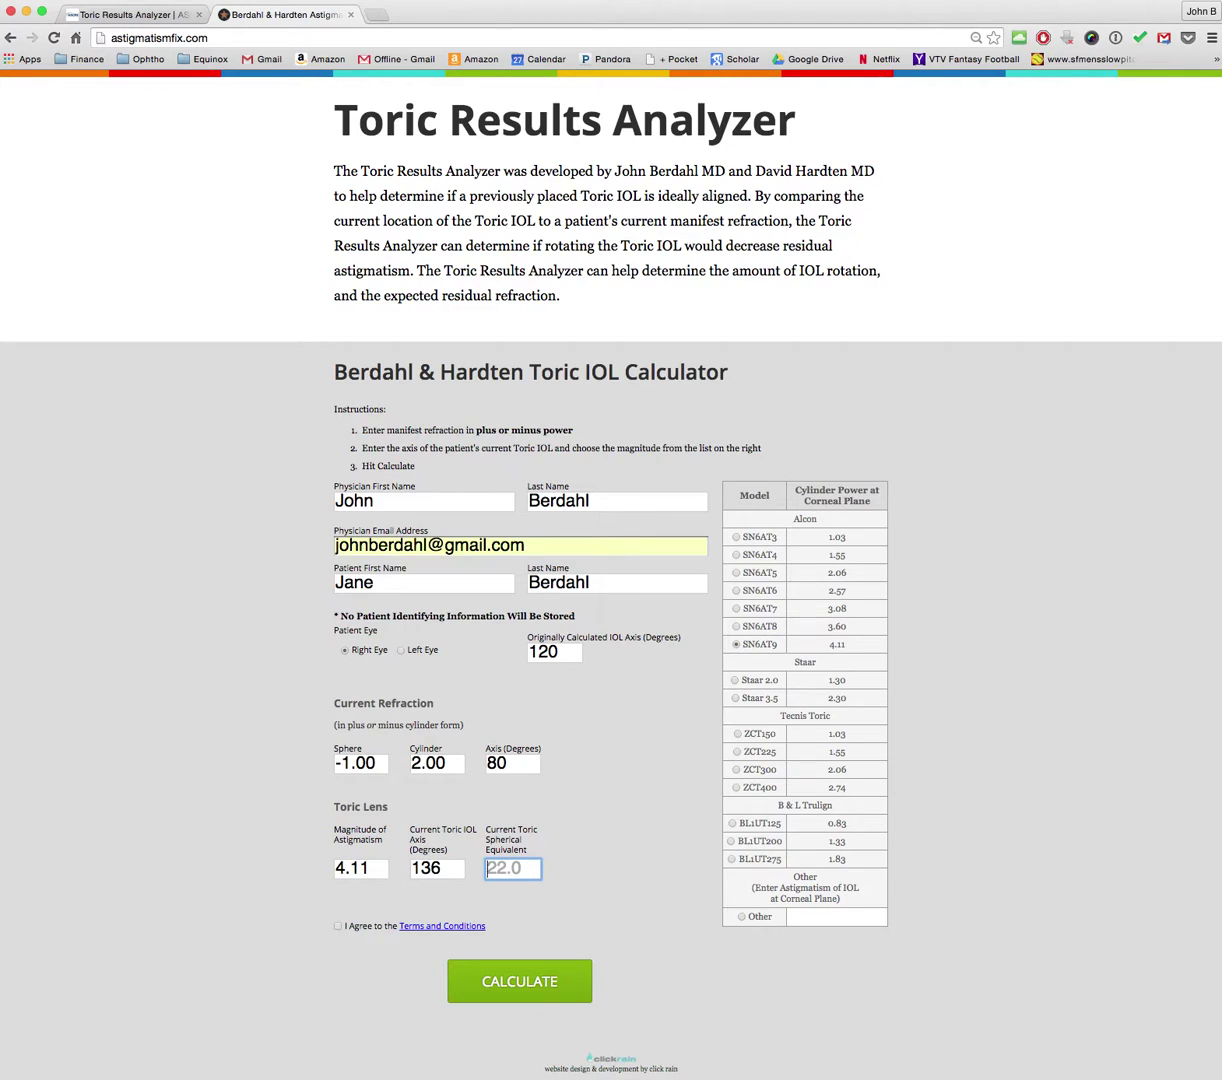
type("22.0")
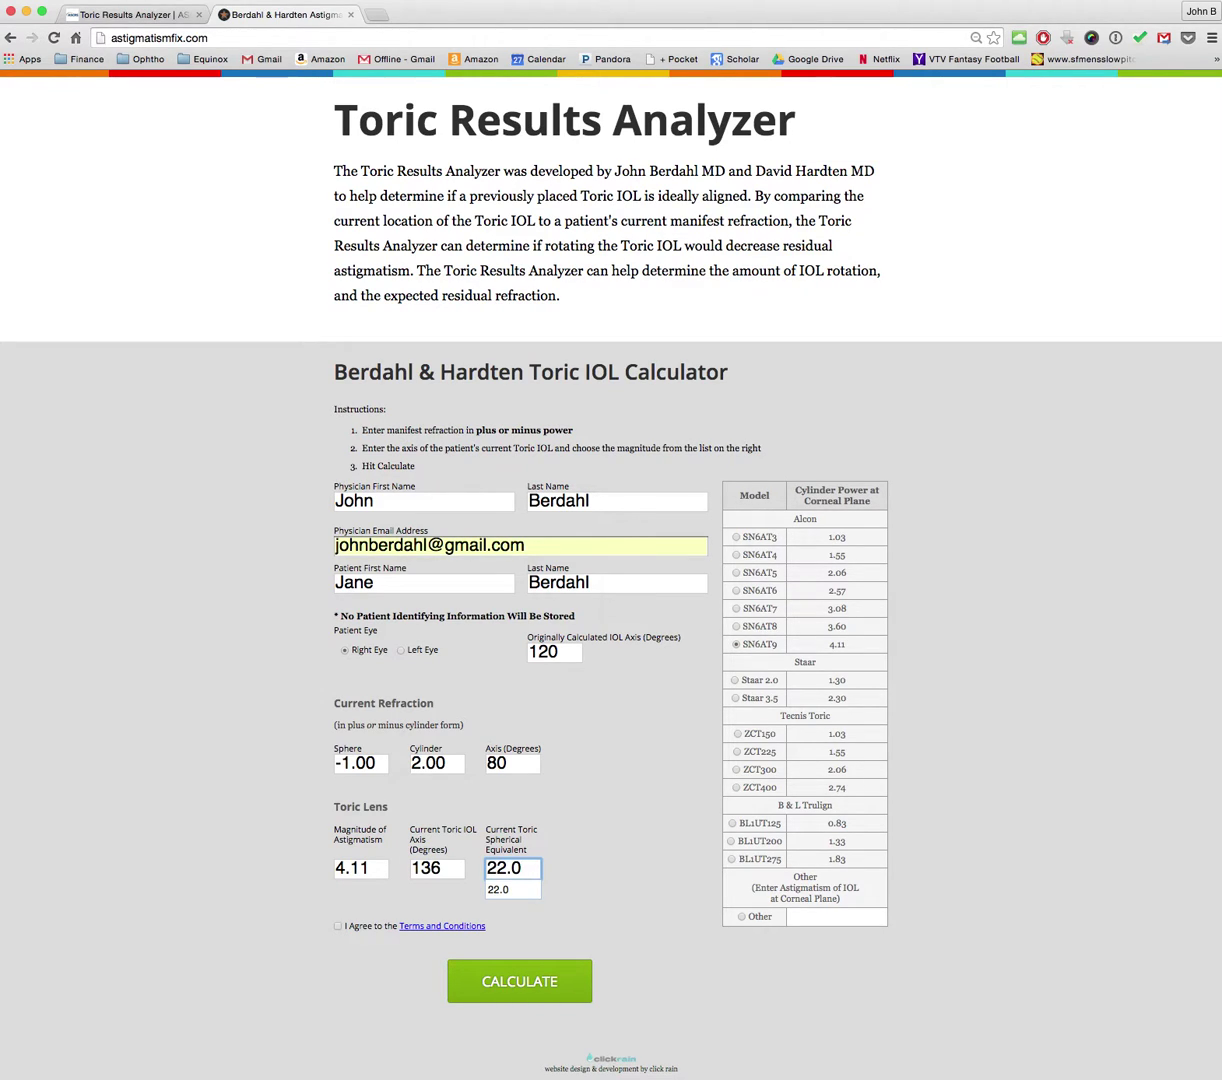
left_click(338, 926)
Step: Calculate and scroll down to the eye diagram and Residual Astigmatism Versus Axis chart
left_click(466, 980)
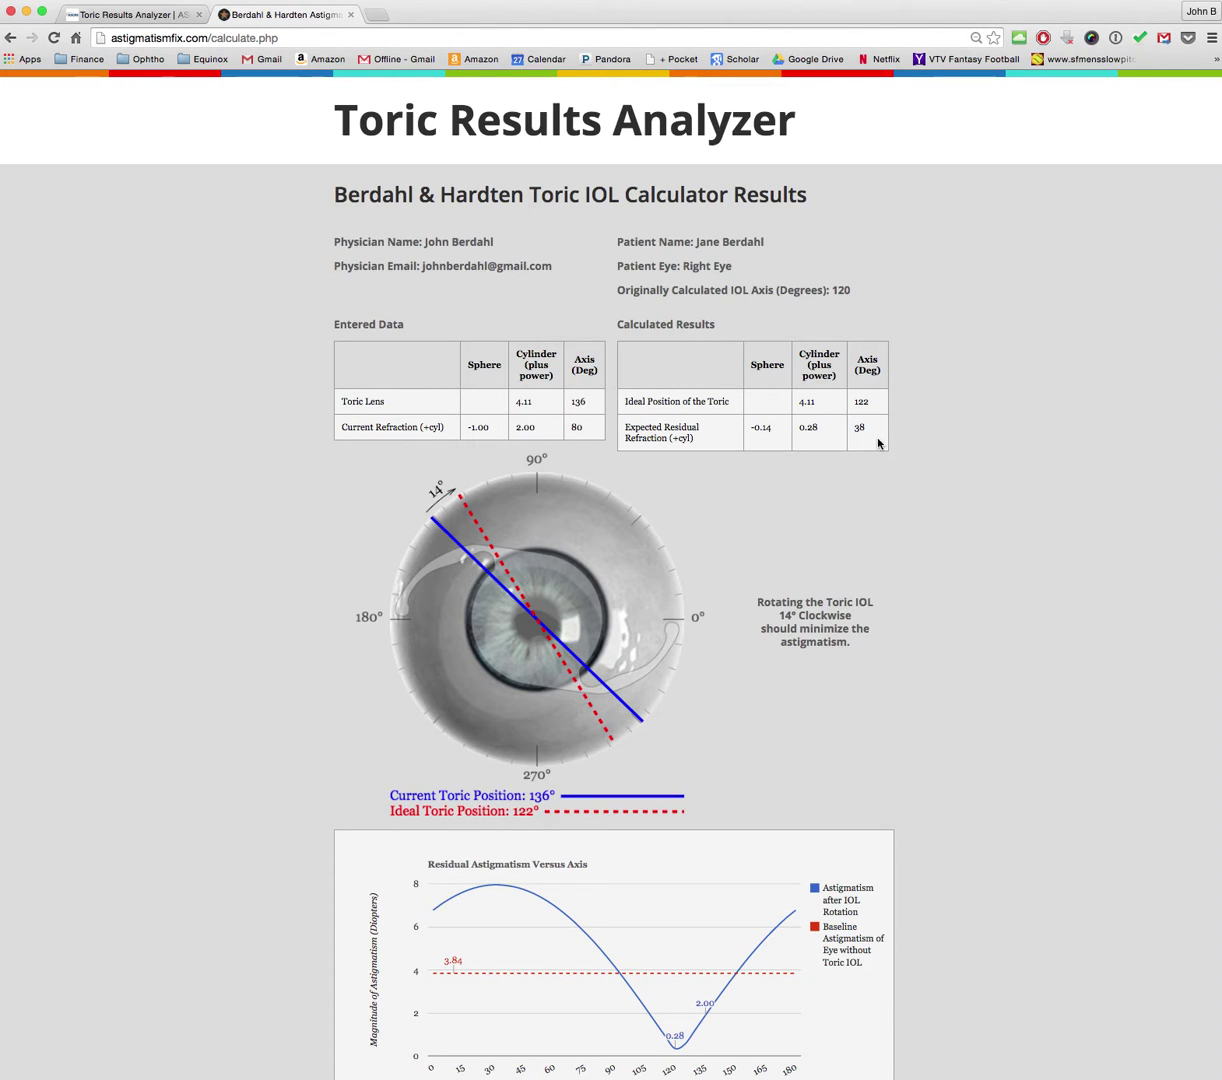
scroll(922, 585, "down", 2)
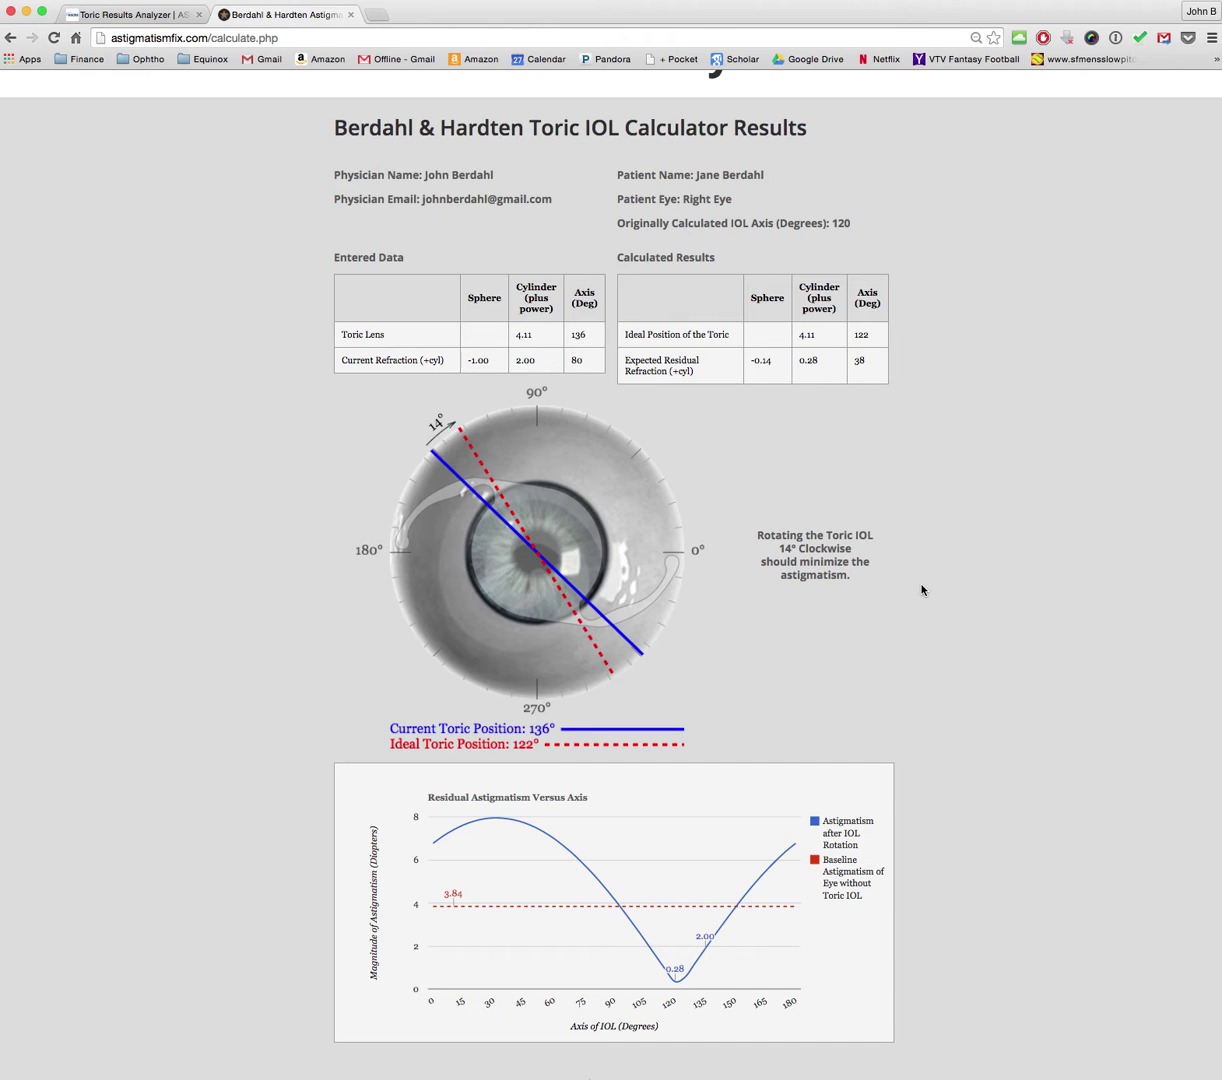
scroll(922, 590, "down", 2)
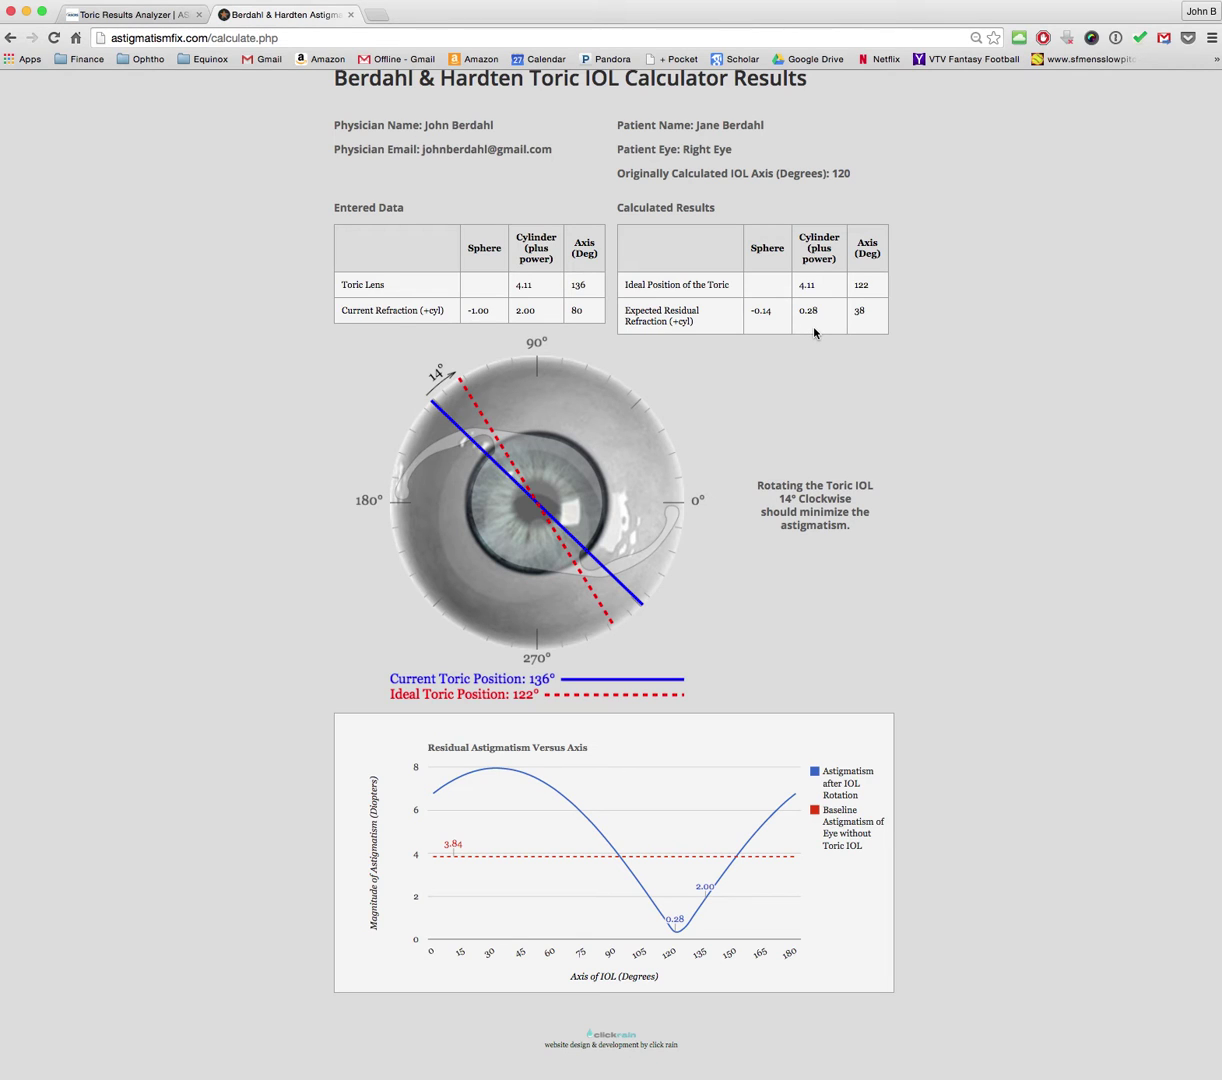
scroll(815, 332, "down", 1)
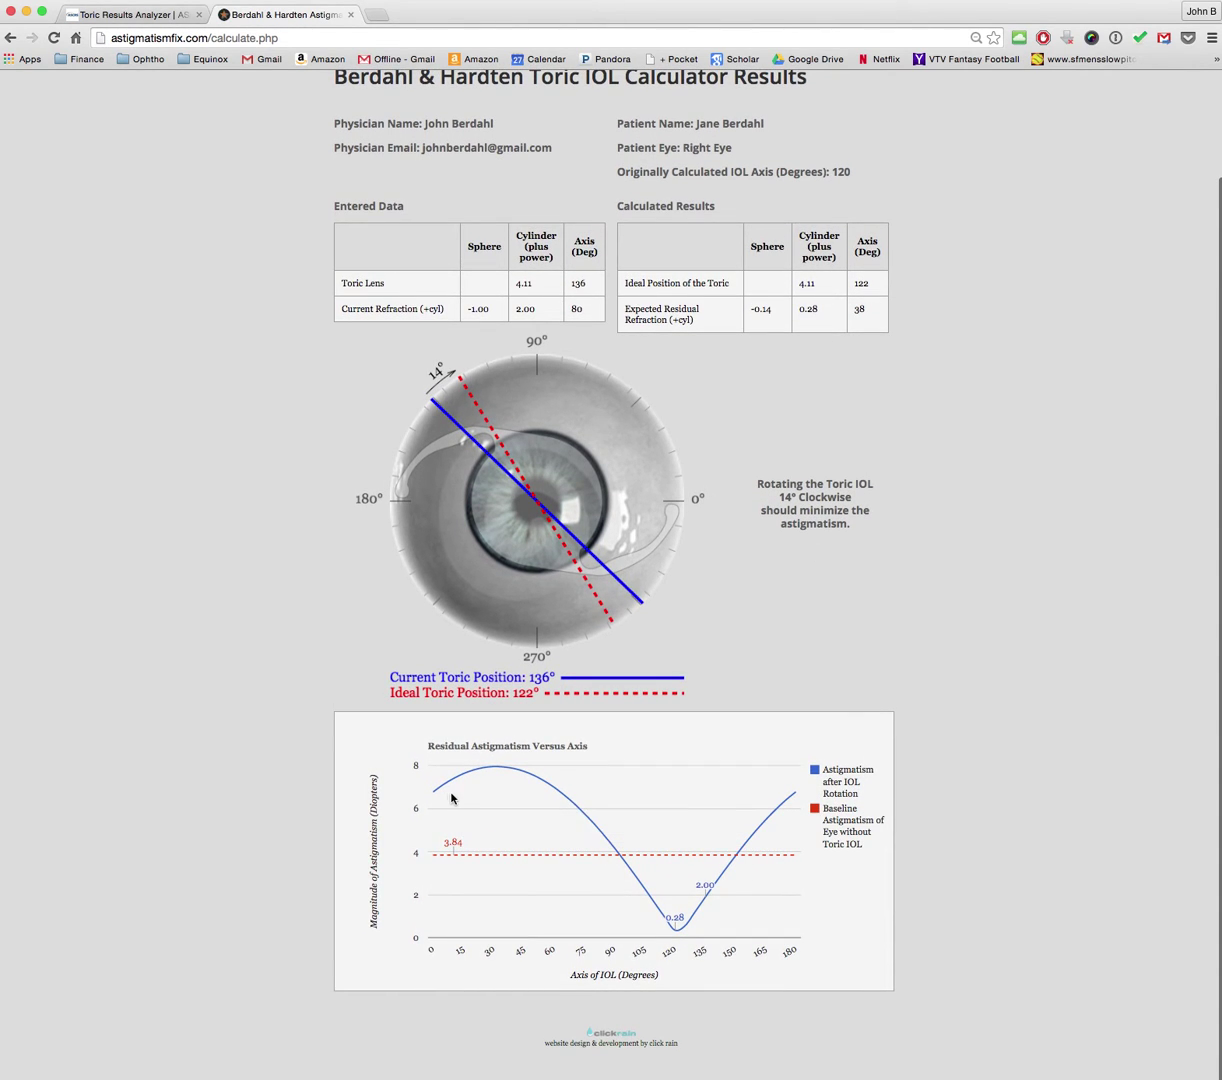
mouse_move(563, 781)
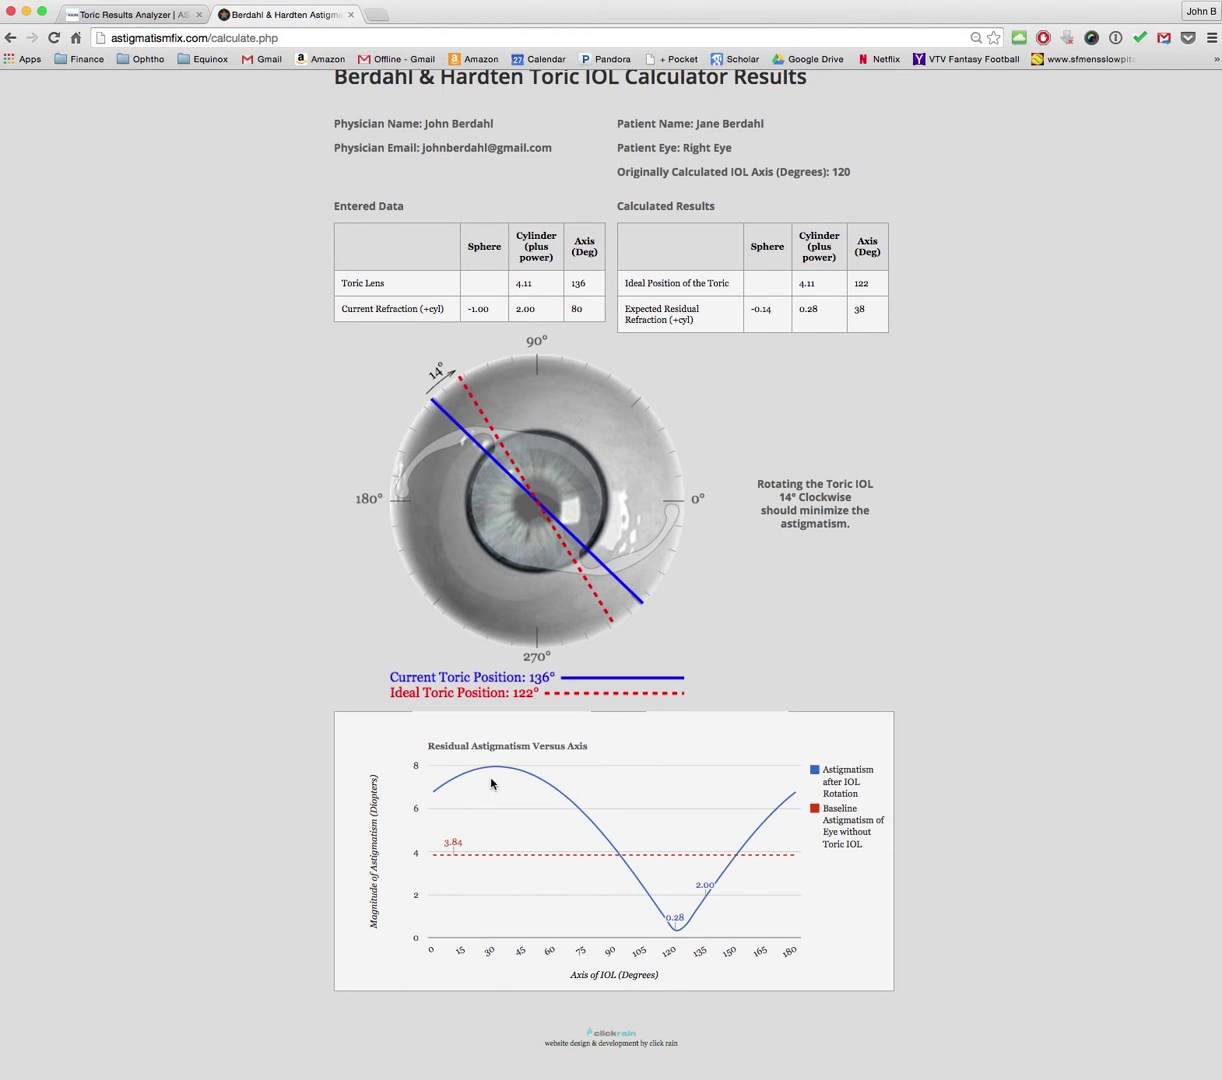
mouse_move(425, 791)
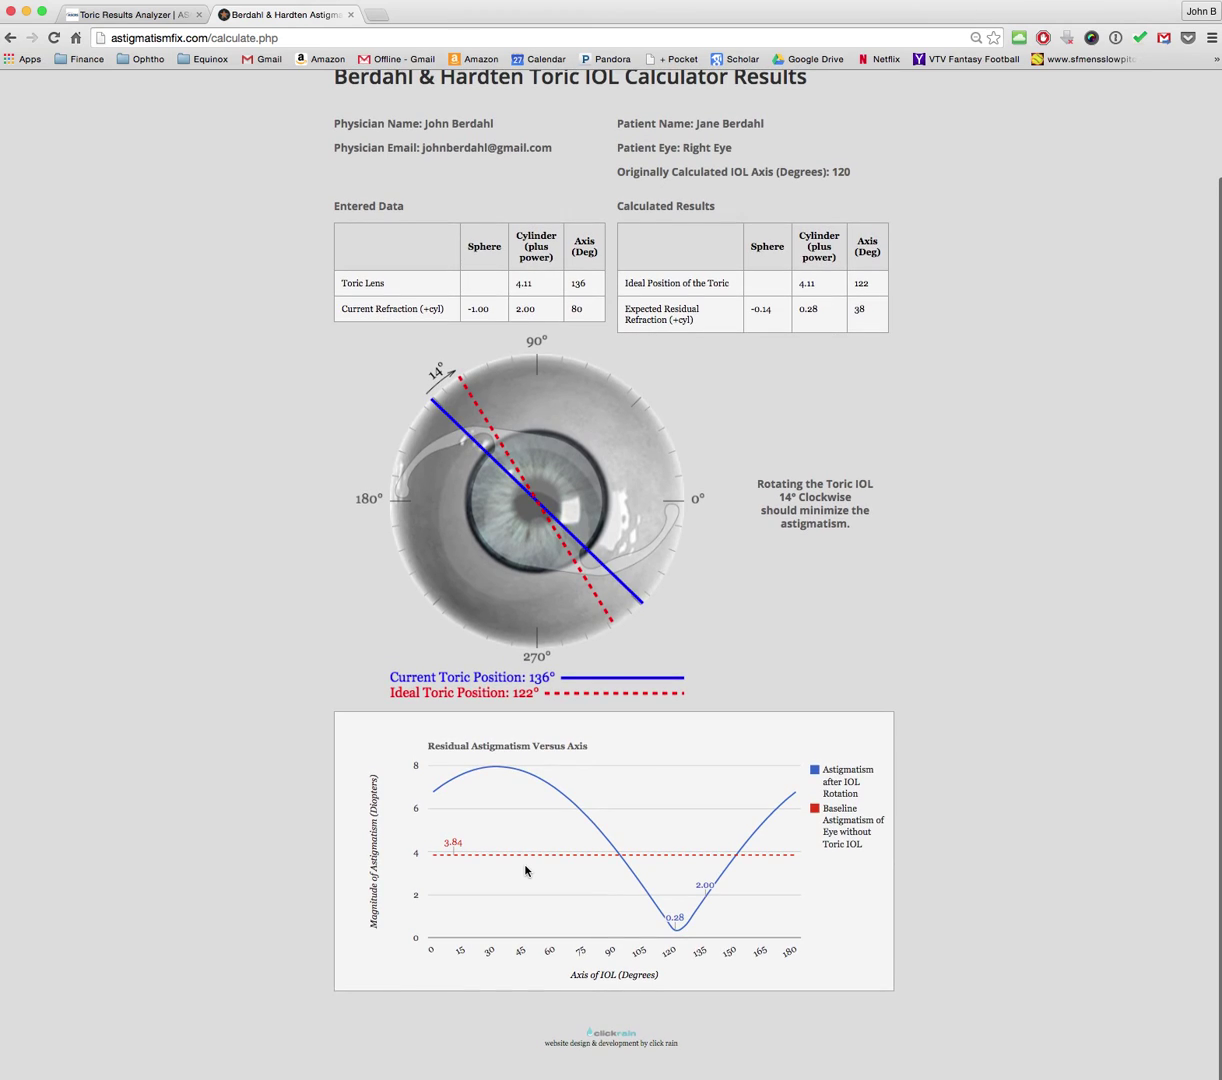
mouse_move(676, 932)
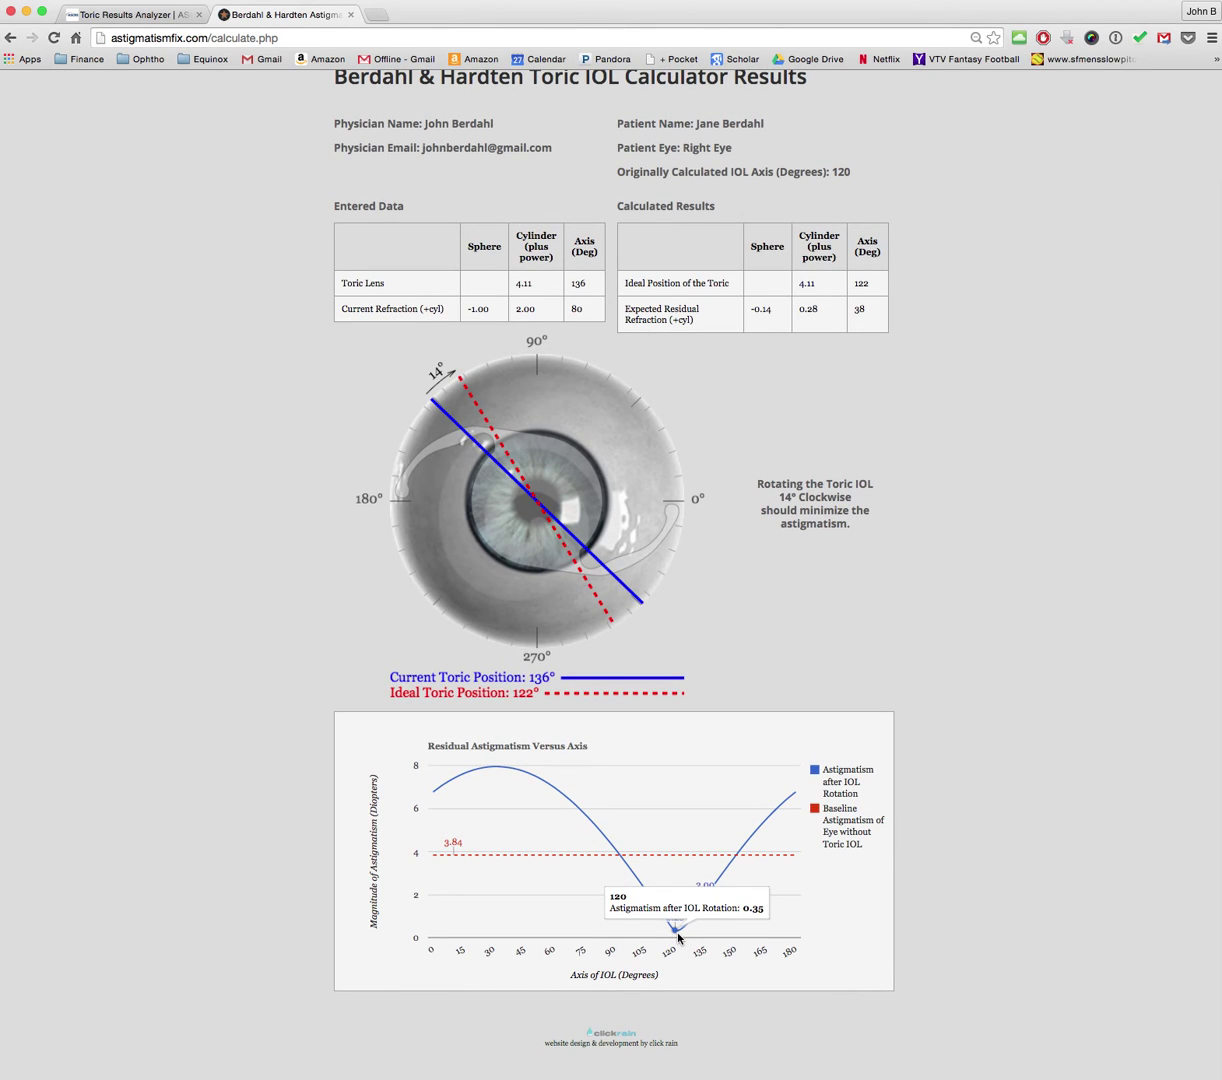